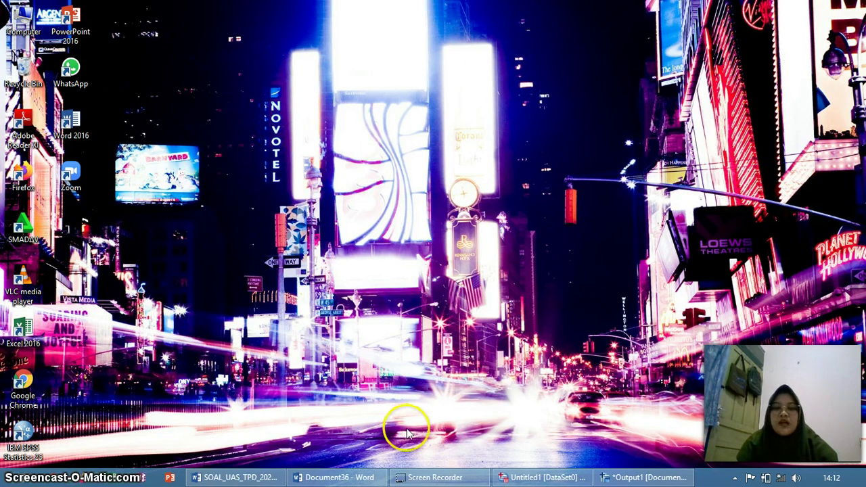
Switch to the SPSS Data Editor and import Sheet1 of the Excel workbook Book1.xlsx, reading variable names from the first row.
{"action": "mouse_move", "coordinate": [526, 474]}
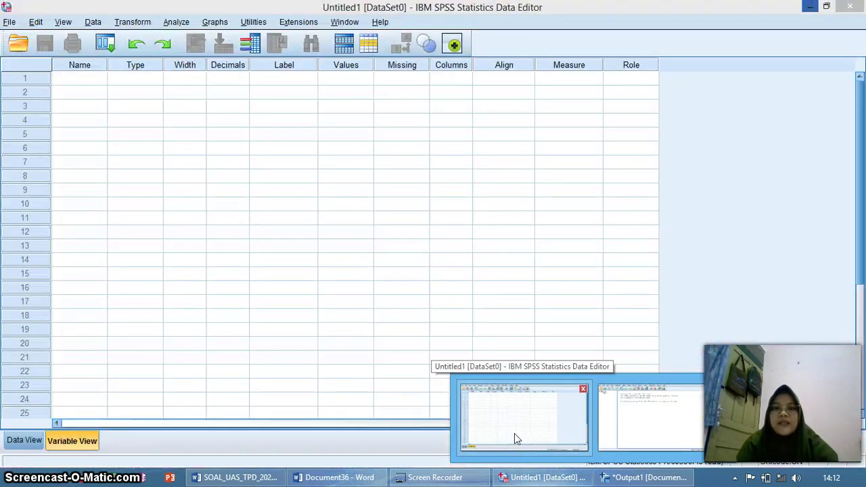
{"action": "left_click", "coordinate": [514, 433]}
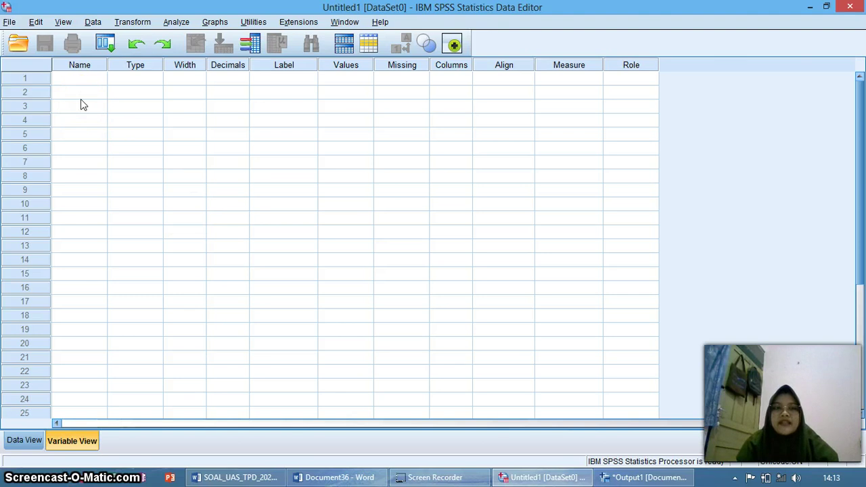
{"action": "left_click", "coordinate": [19, 45]}
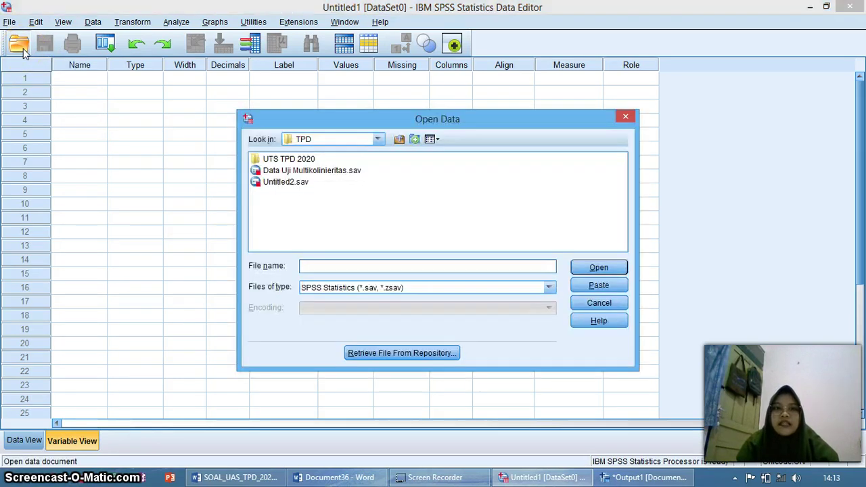
{"action": "left_click", "coordinate": [331, 290]}
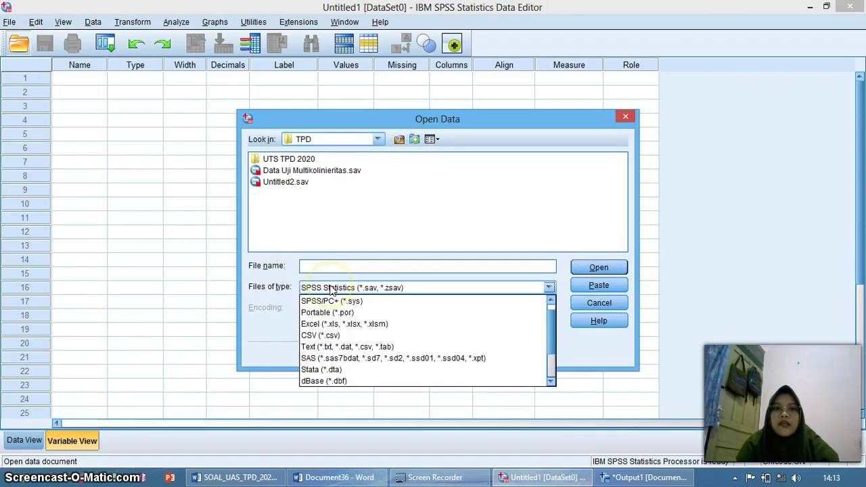
{"action": "left_click", "coordinate": [342, 324]}
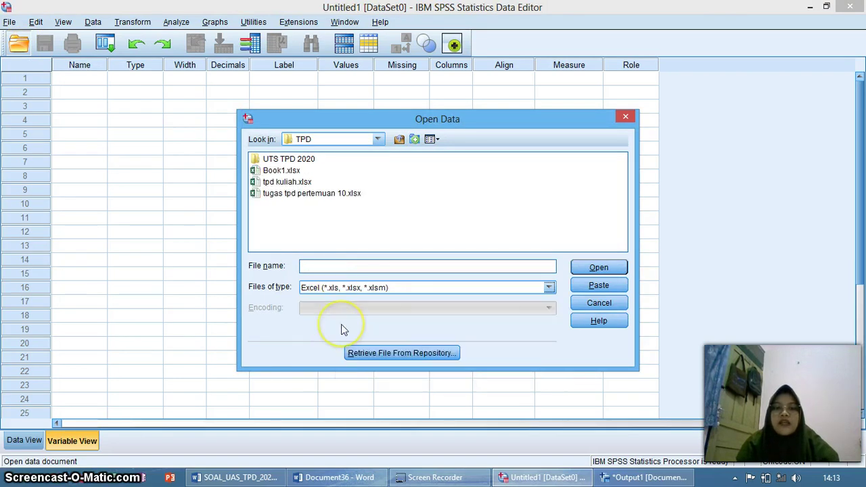
{"action": "left_click", "coordinate": [282, 171]}
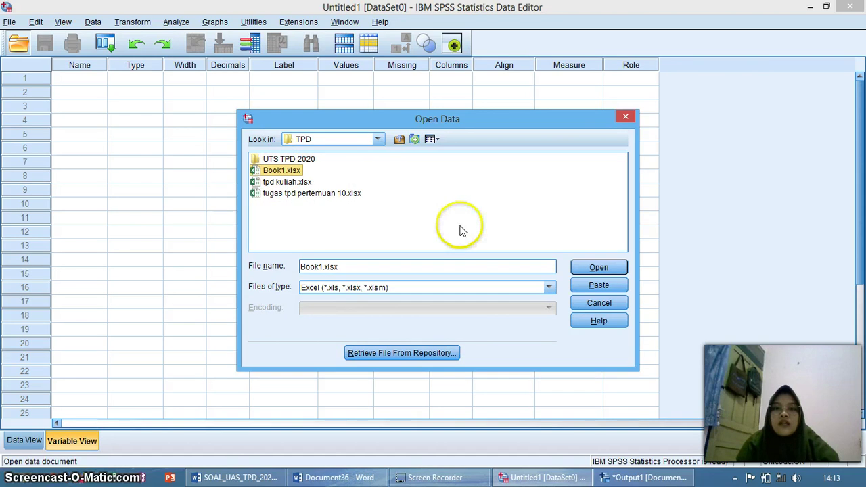
{"action": "left_click", "coordinate": [602, 269]}
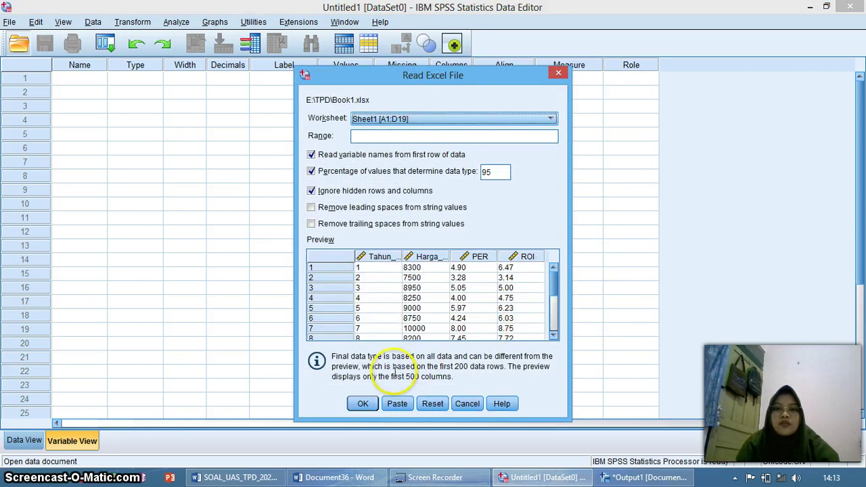
{"action": "left_click", "coordinate": [365, 404]}
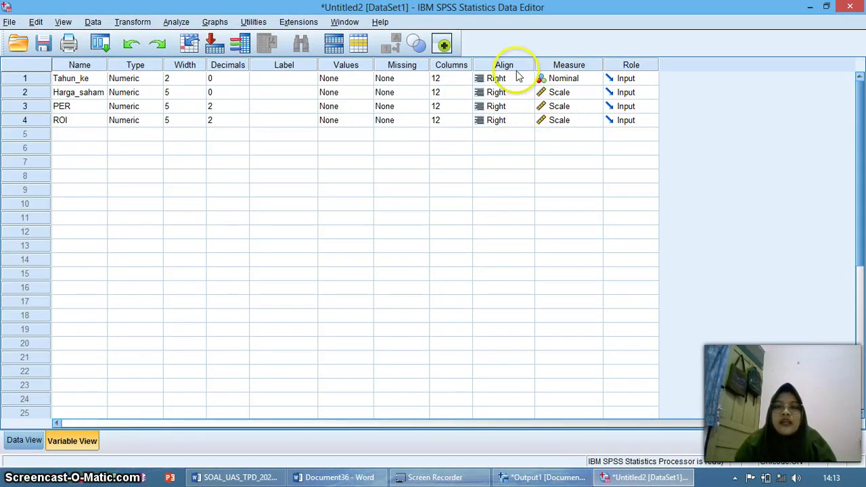
Label the first variable Tahun_ke and the second variable Harga_saham.
{"action": "left_click", "coordinate": [301, 80]}
{"action": "type", "text": "t"}
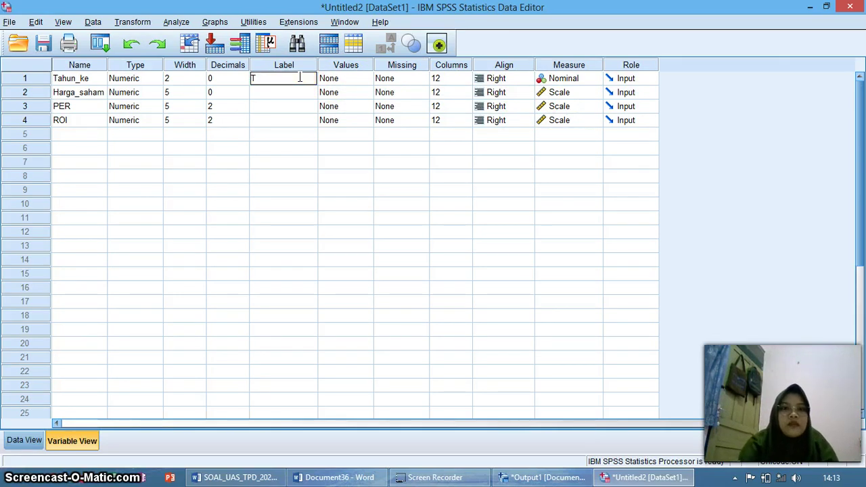
{"action": "type", "text": "ahu"}
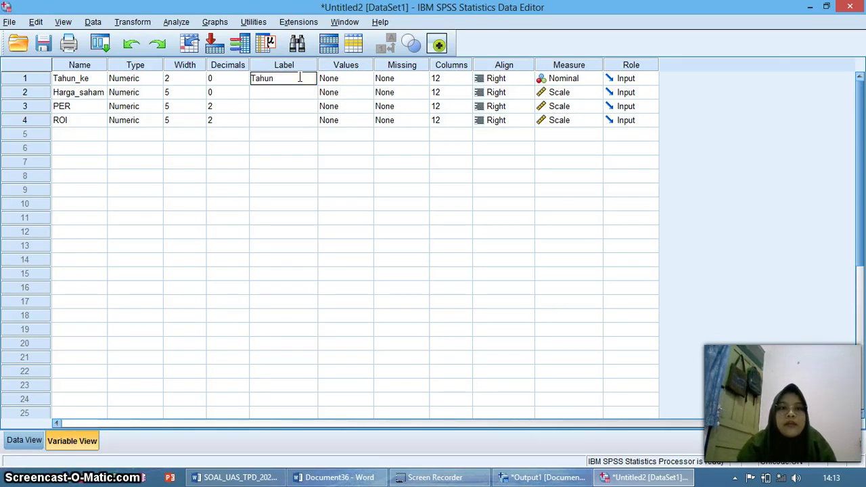
{"action": "type", "text": "n"}
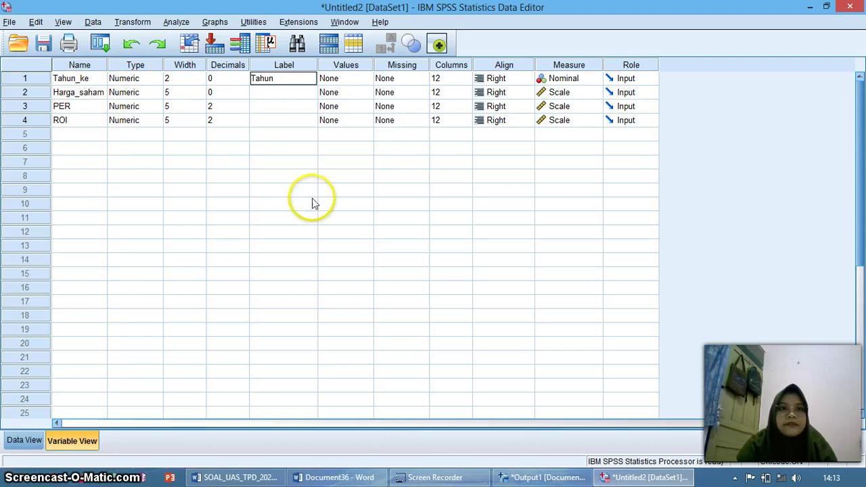
{"action": "type", "text": "_"}
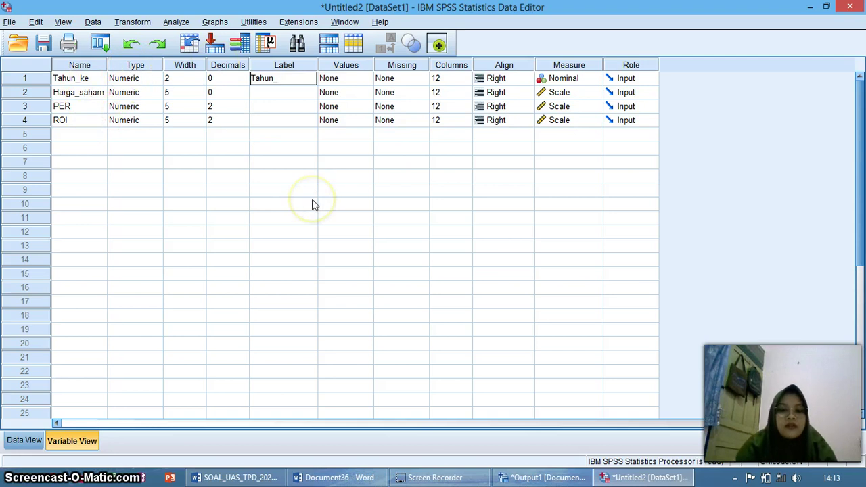
{"action": "type", "text": "ke"}
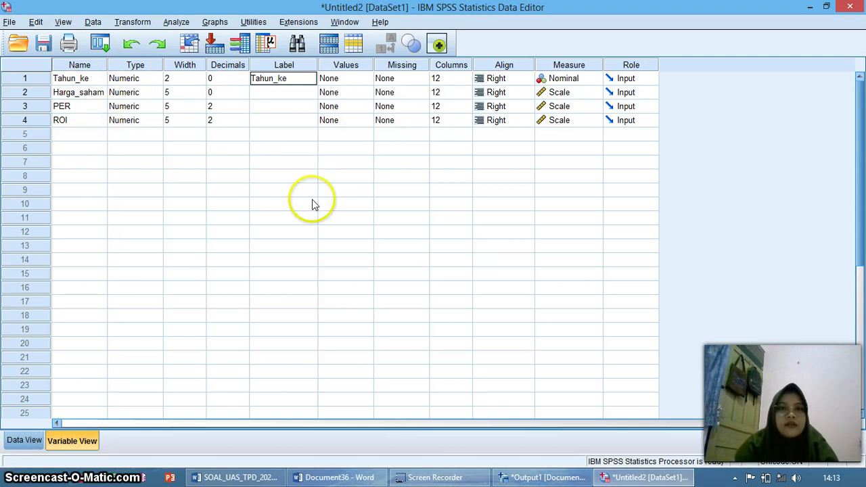
{"action": "left_click", "coordinate": [271, 92]}
{"action": "type", "text": "Har"}
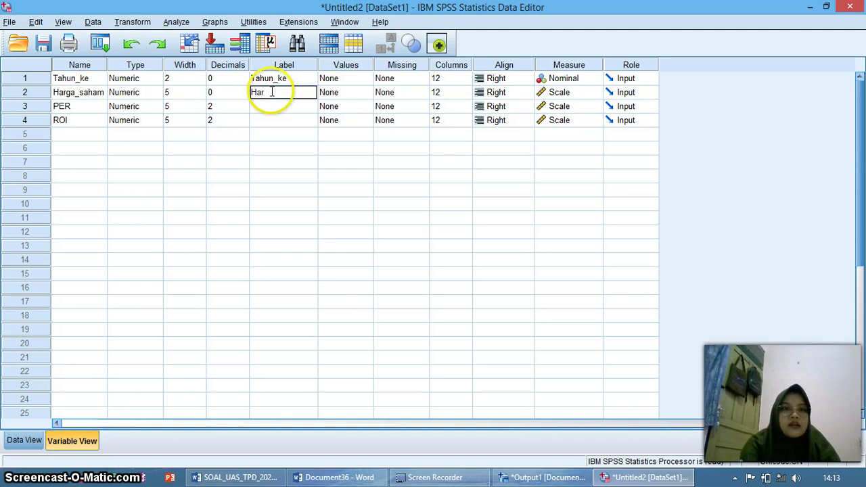
{"action": "type", "text": "ga_"}
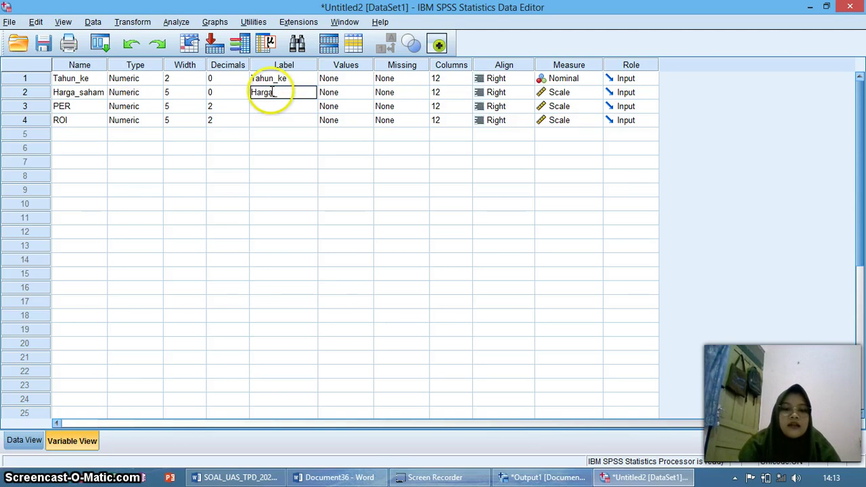
{"action": "type", "text": "saham"}
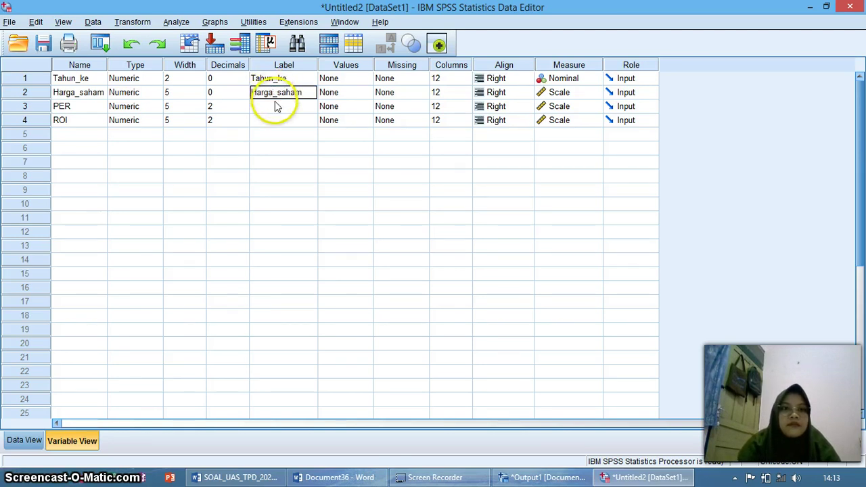
Label the third variable PER and the fourth variable ROI.
{"action": "left_click", "coordinate": [276, 111]}
{"action": "left_click", "coordinate": [276, 108]}
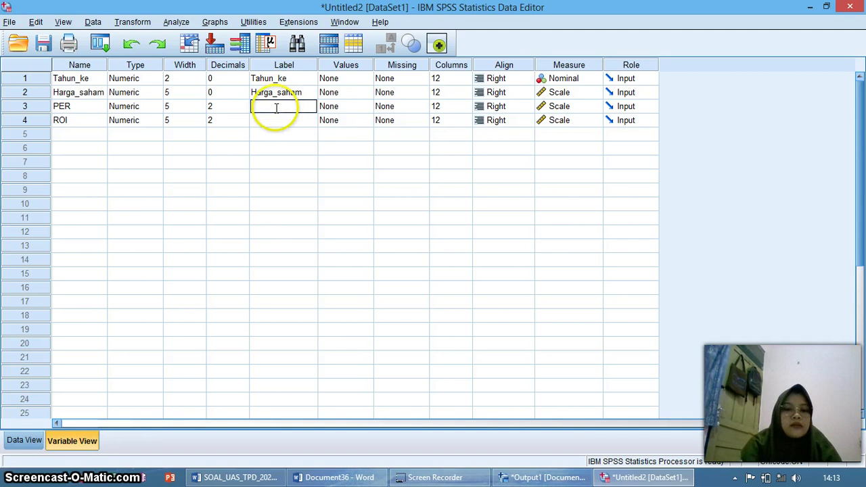
{"action": "type", "text": "PER"}
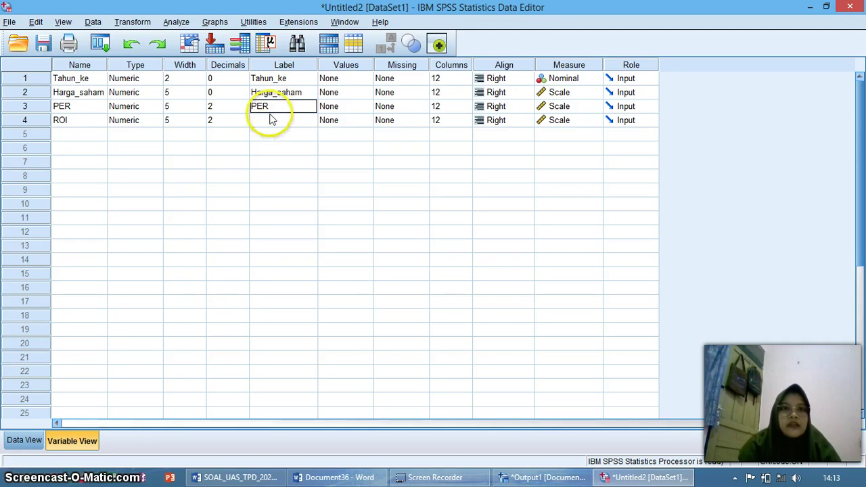
{"action": "left_click", "coordinate": [270, 120]}
{"action": "left_click", "coordinate": [270, 116]}
{"action": "type", "text": "ROI"}
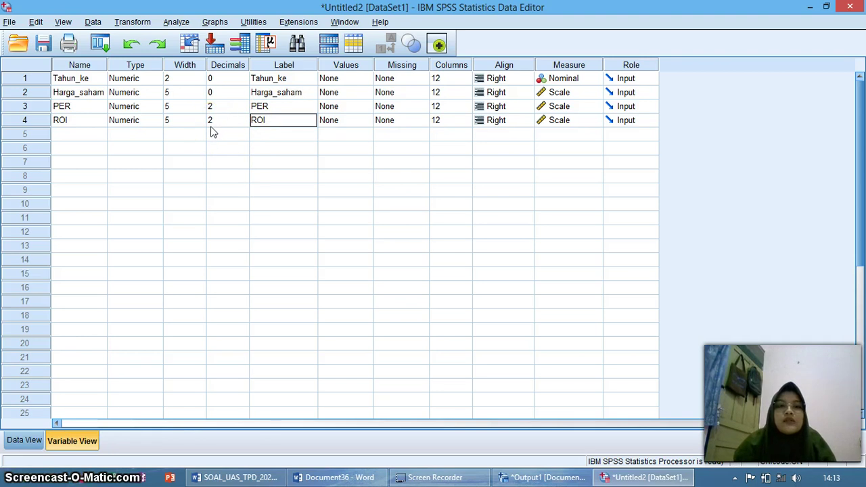
Set up a linear regression with Harga_saham as the dependent variable.
{"action": "left_click", "coordinate": [176, 23]}
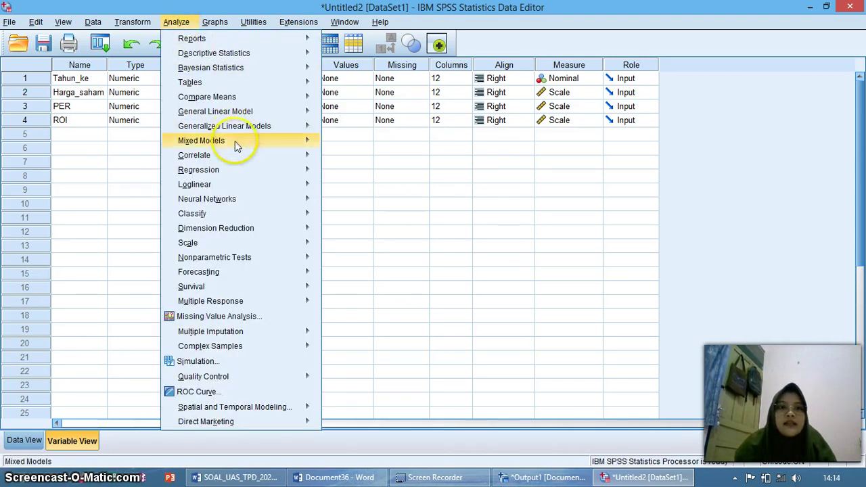
{"action": "mouse_move", "coordinate": [235, 160]}
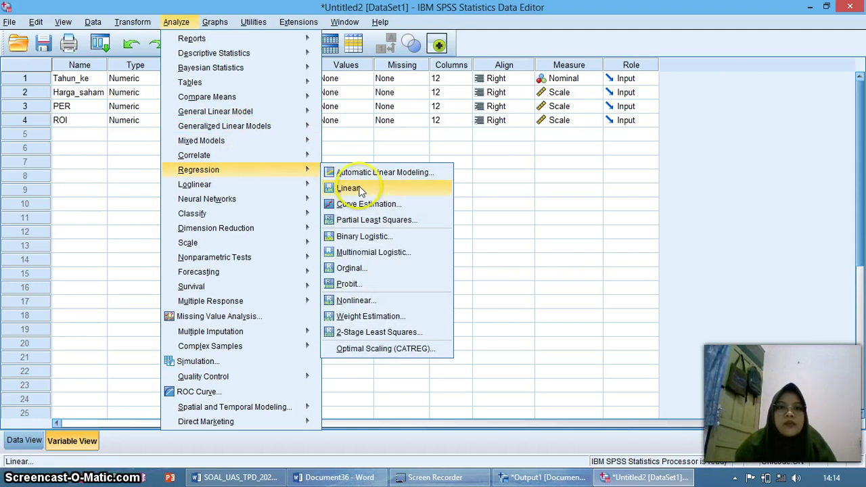
{"action": "left_click", "coordinate": [359, 191]}
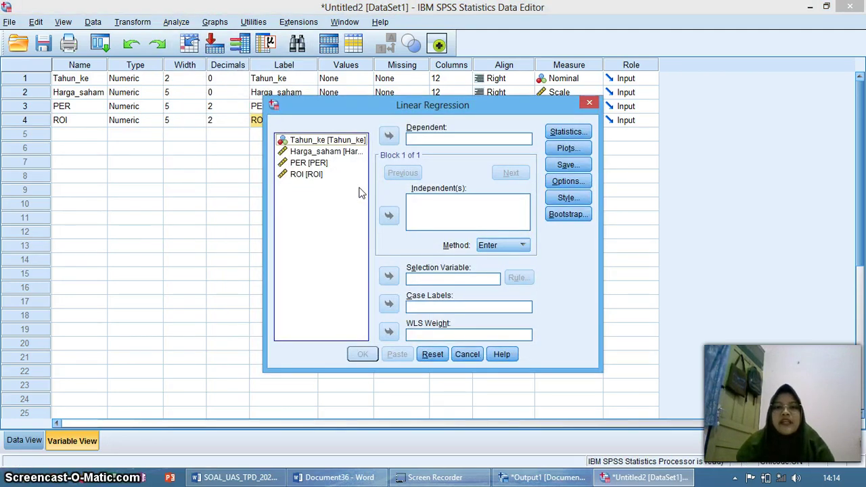
{"action": "left_click", "coordinate": [348, 153]}
{"action": "left_click", "coordinate": [389, 137]}
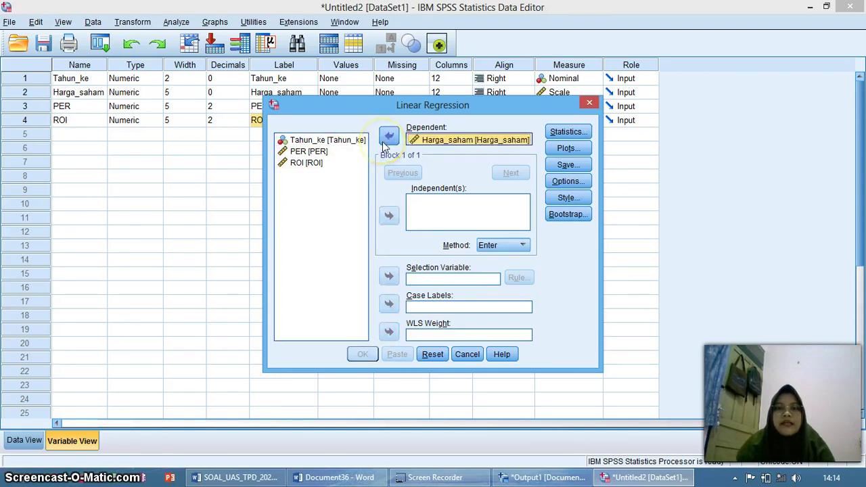
Add PER and ROI as the independent variables of the regression.
{"action": "left_click", "coordinate": [326, 151]}
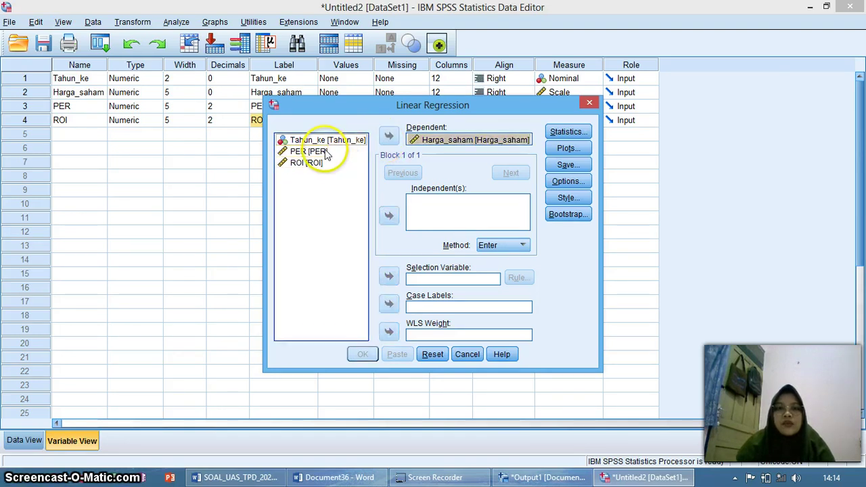
{"action": "left_click", "coordinate": [390, 216]}
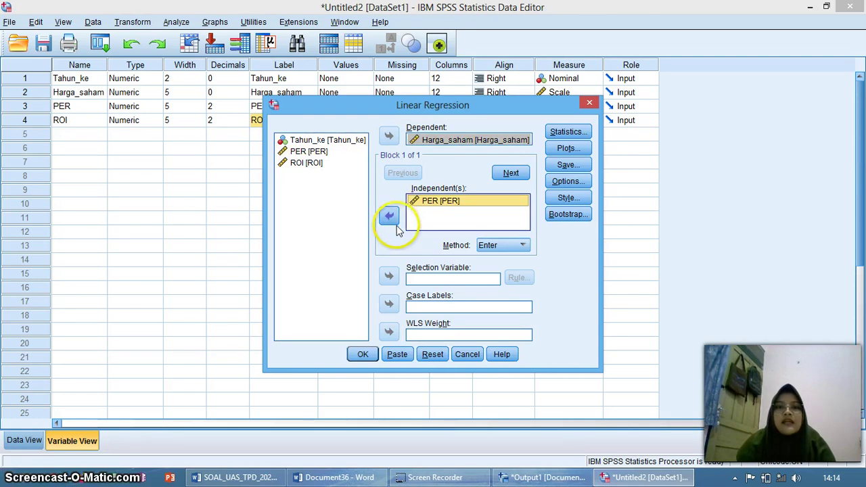
{"action": "left_click", "coordinate": [311, 163]}
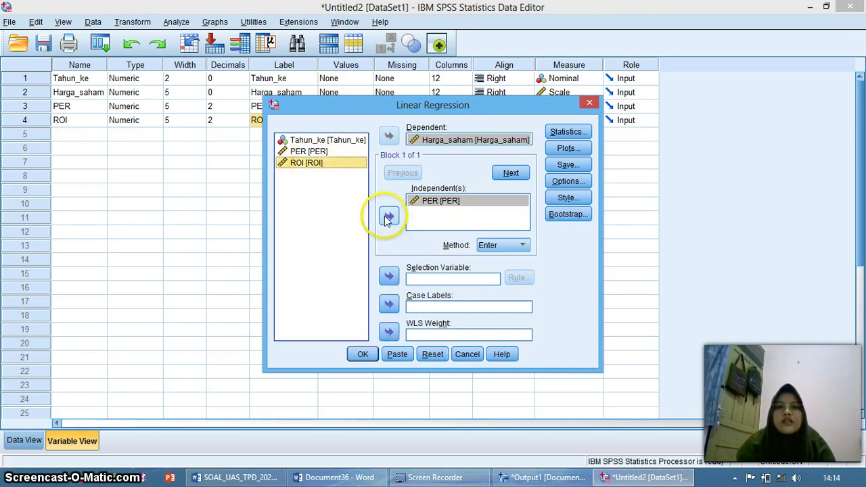
{"action": "left_click", "coordinate": [389, 215]}
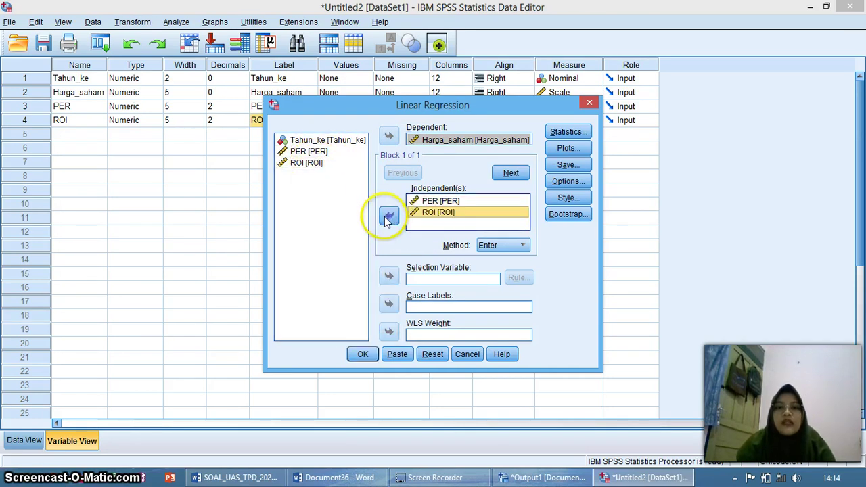
Keep Estimates and Model fit as the regression statistics and run the linear regression.
{"action": "left_click", "coordinate": [554, 132]}
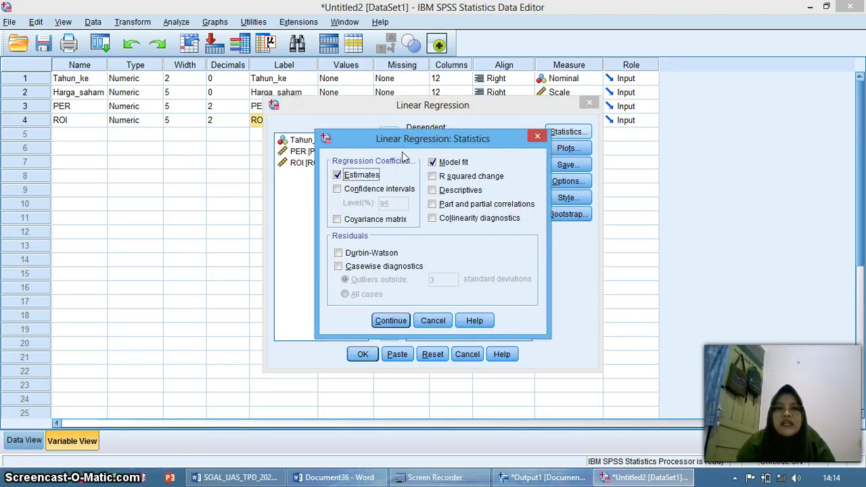
{"action": "left_click", "coordinate": [401, 315]}
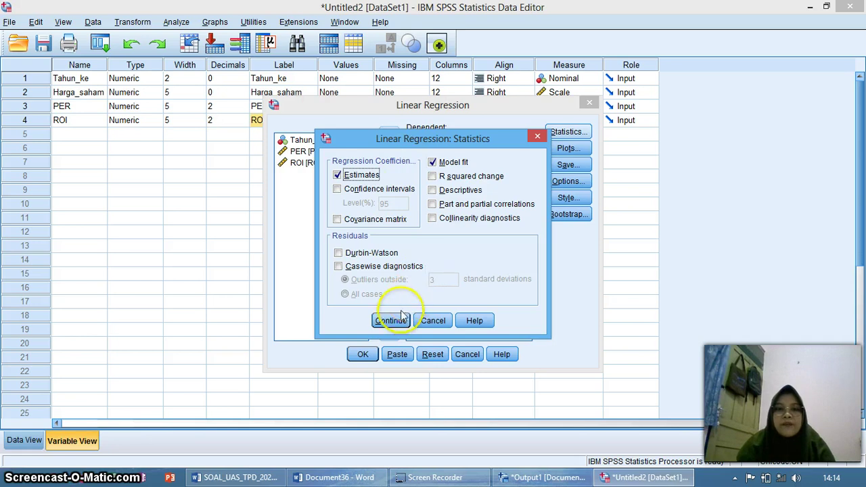
{"action": "left_click", "coordinate": [390, 320]}
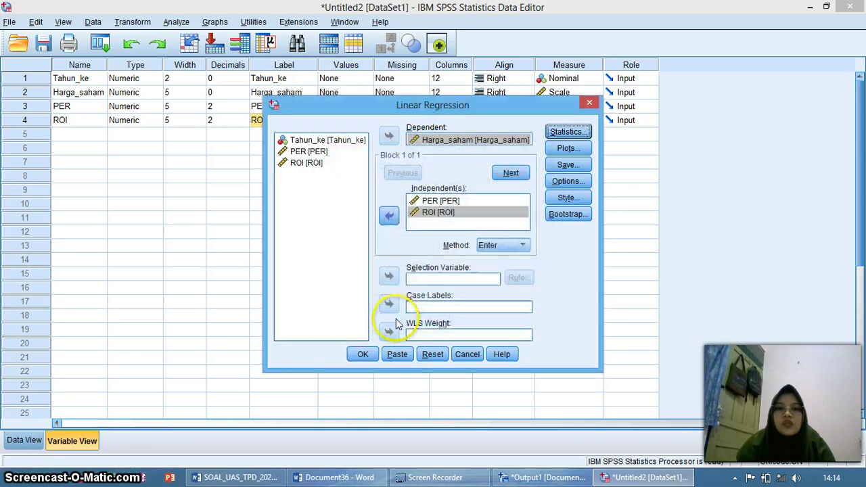
{"action": "left_click", "coordinate": [364, 355]}
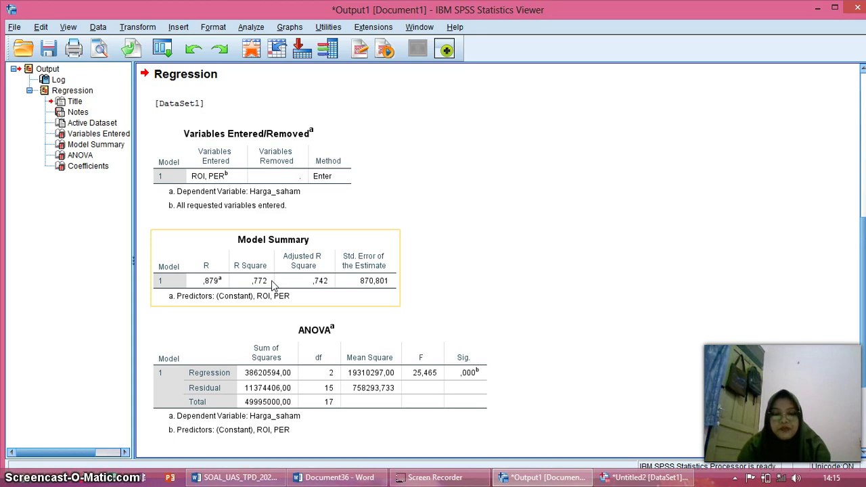
Examine R Square in the Model Summary, plus the ANOVA and Coefficients tables of the regression output.
{"action": "left_click", "coordinate": [260, 280]}
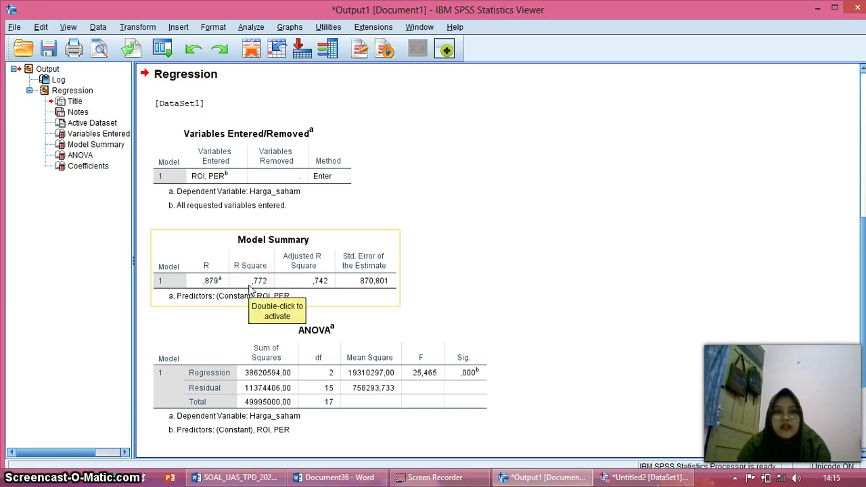
{"action": "left_click", "coordinate": [249, 287]}
{"action": "left_click", "coordinate": [257, 290]}
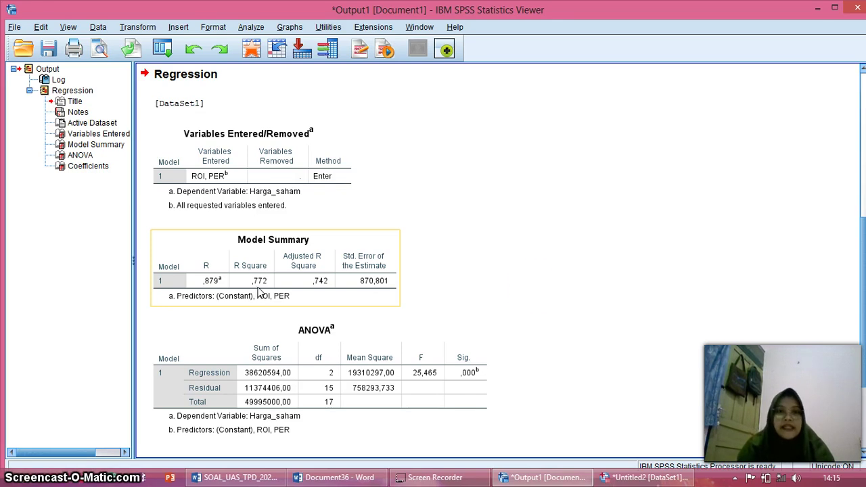
{"action": "left_click", "coordinate": [536, 289]}
{"action": "left_click_drag", "start_coordinate": [861, 346], "coordinate": [863, 383]}
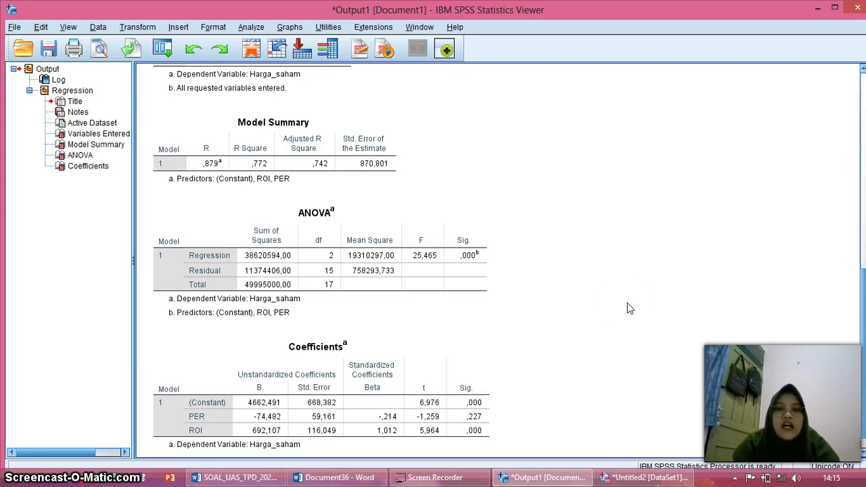
{"action": "left_click", "coordinate": [607, 298]}
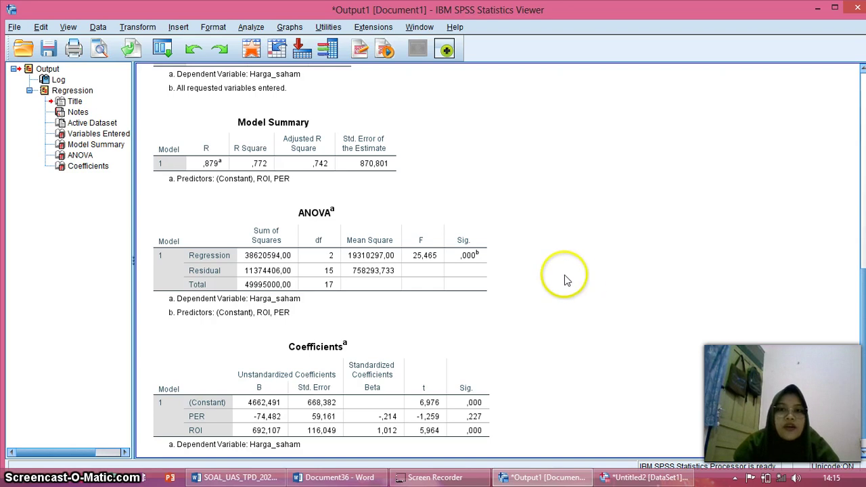
Examine the F and Sig. values in the ANOVA table and the Sig. column of the Coefficients table.
{"action": "left_click", "coordinate": [465, 242]}
{"action": "left_click", "coordinate": [496, 271]}
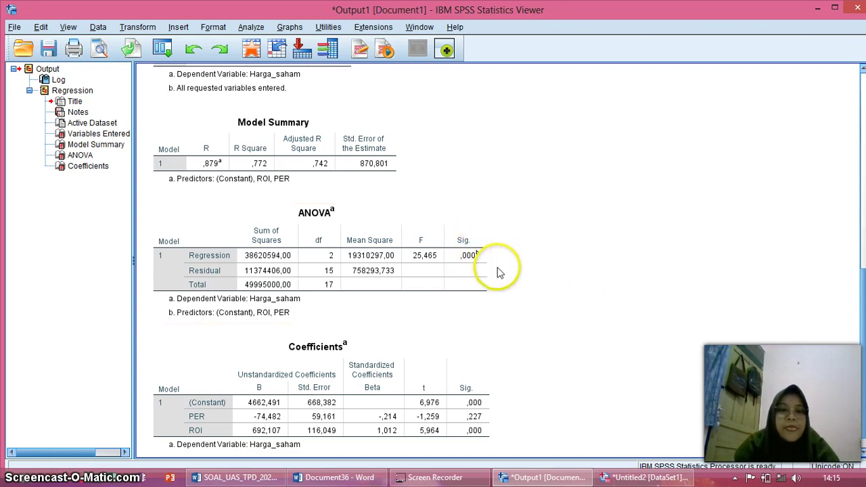
{"action": "left_click", "coordinate": [482, 269]}
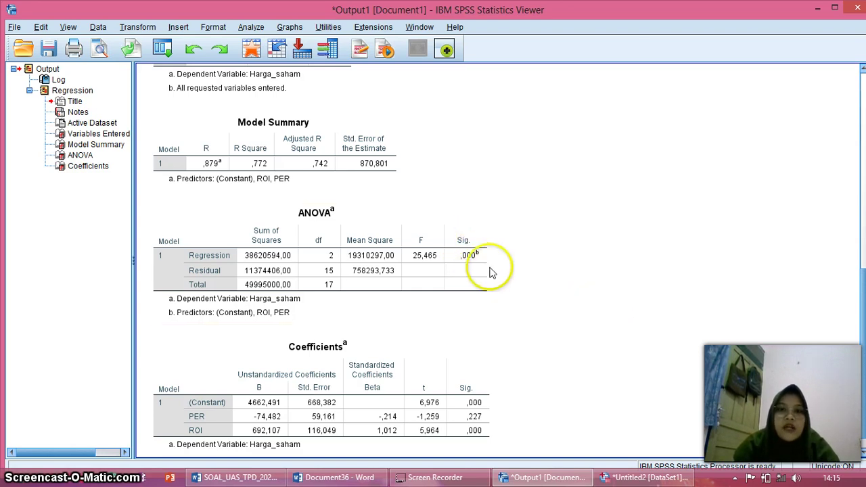
{"action": "left_click", "coordinate": [539, 281]}
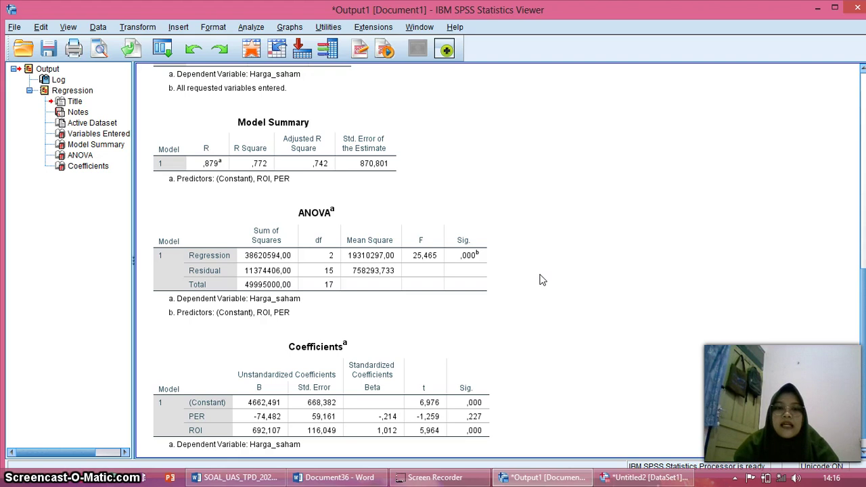
{"action": "left_click", "coordinate": [445, 245]}
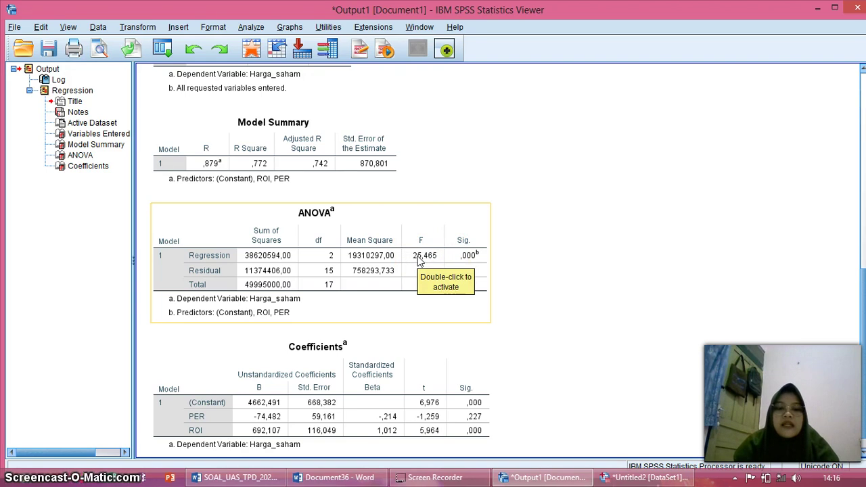
{"action": "left_click", "coordinate": [433, 253]}
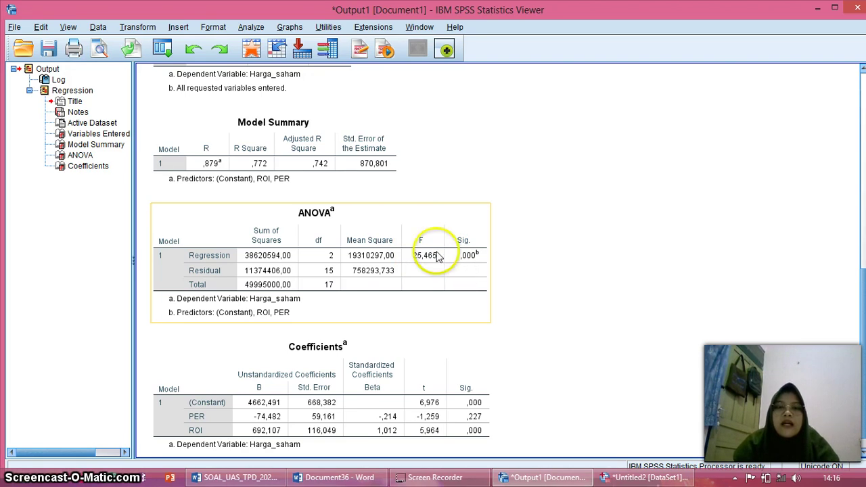
{"action": "left_click", "coordinate": [603, 287]}
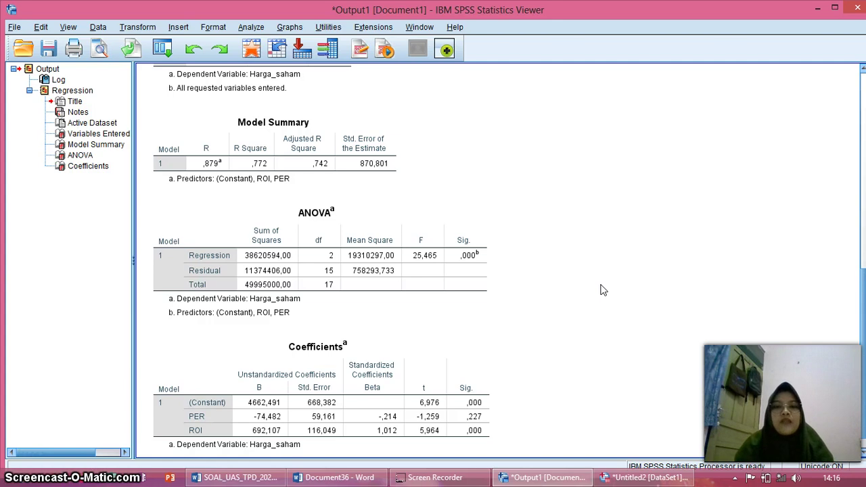
{"action": "left_click", "coordinate": [479, 410]}
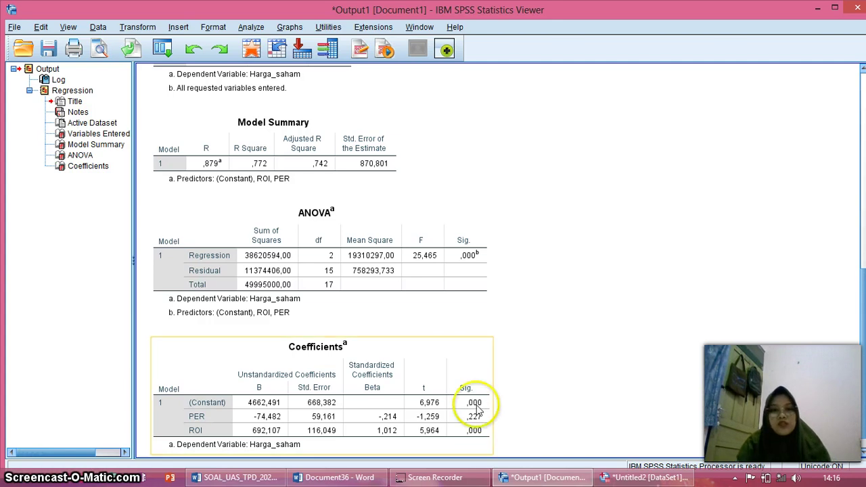
Switch to Document36 in Word and write the first degrees-of-freedom calculation as "Df1 = k-1 = 3-1 = 2".
{"action": "left_click", "coordinate": [353, 476]}
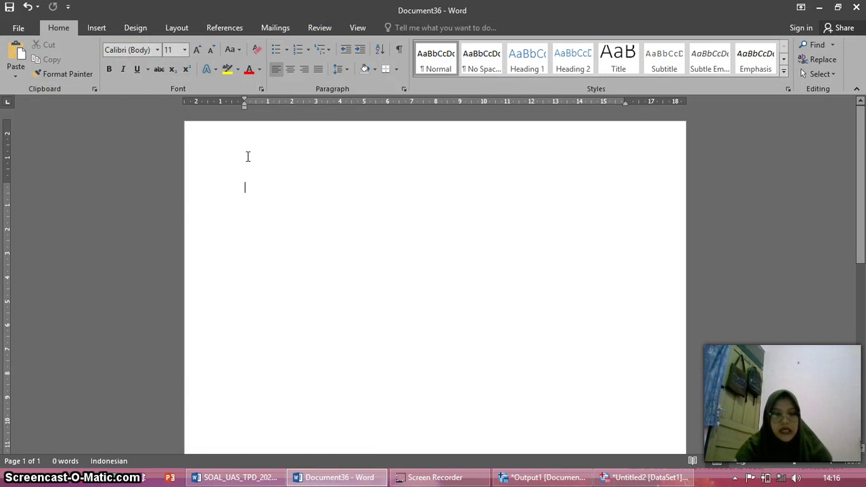
{"action": "type", "text": "Dar"}
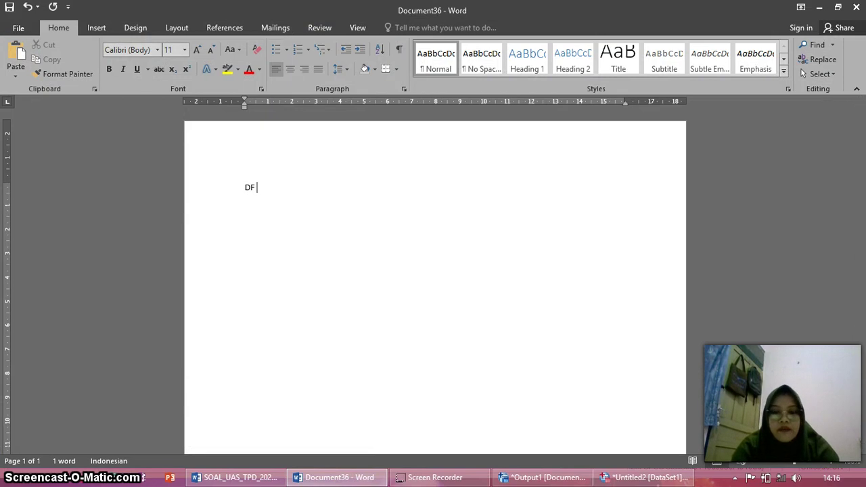
{"action": "key", "text": "BackSpace"}
{"action": "key", "text": "BackSpace"}
{"action": "type", "text": "f"}
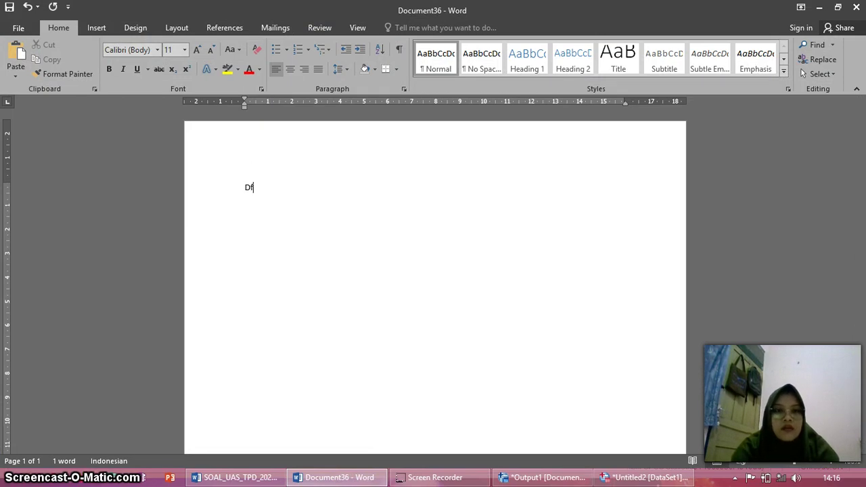
{"action": "type", "text": "1 "}
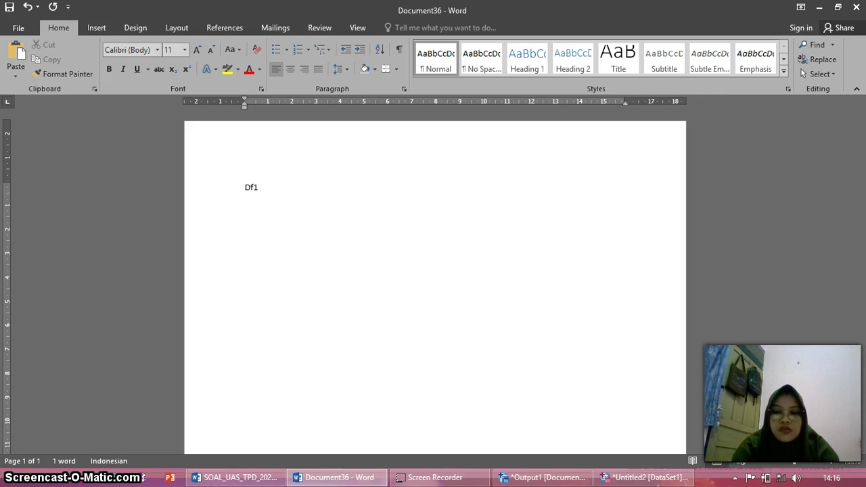
{"action": "type", "text": "="}
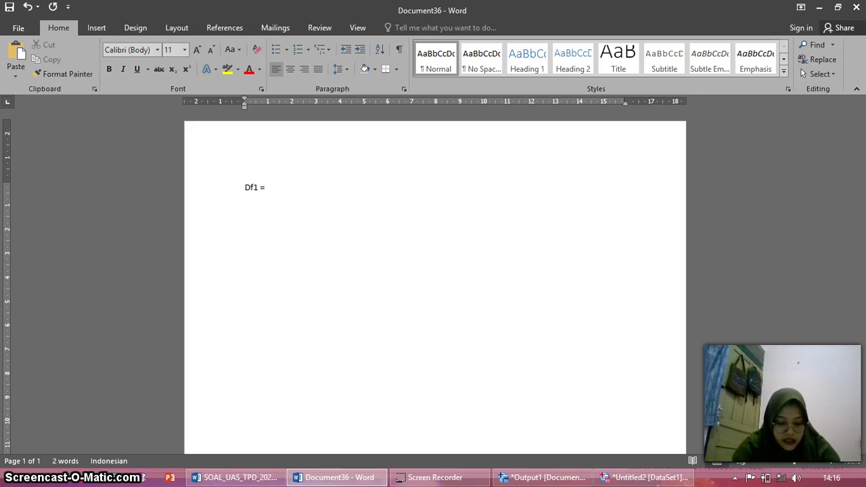
{"action": "type", "text": " k"}
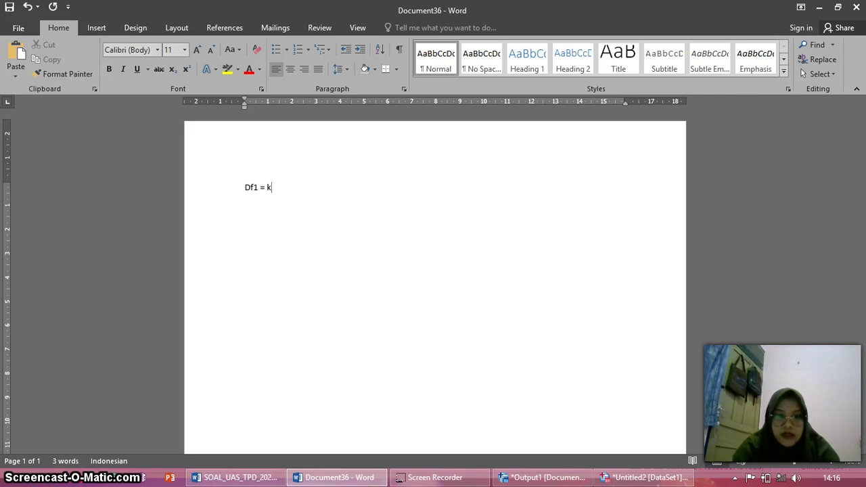
{"action": "type", "text": "-1"}
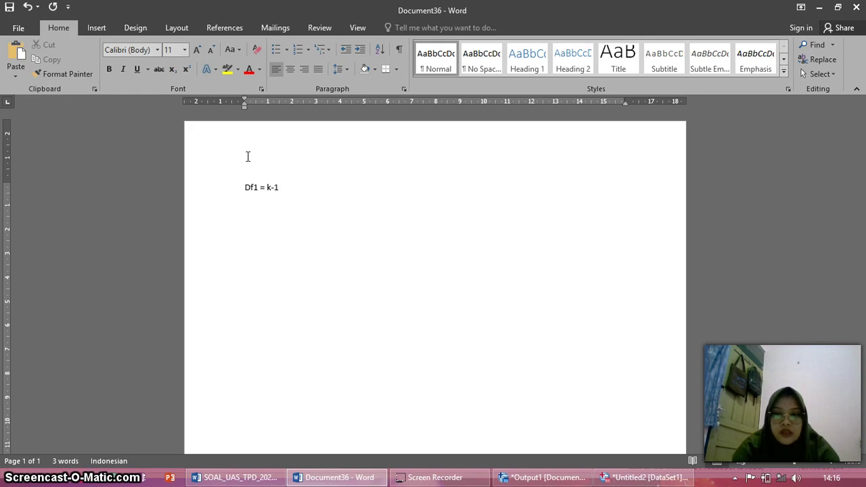
{"action": "type", "text": " ="}
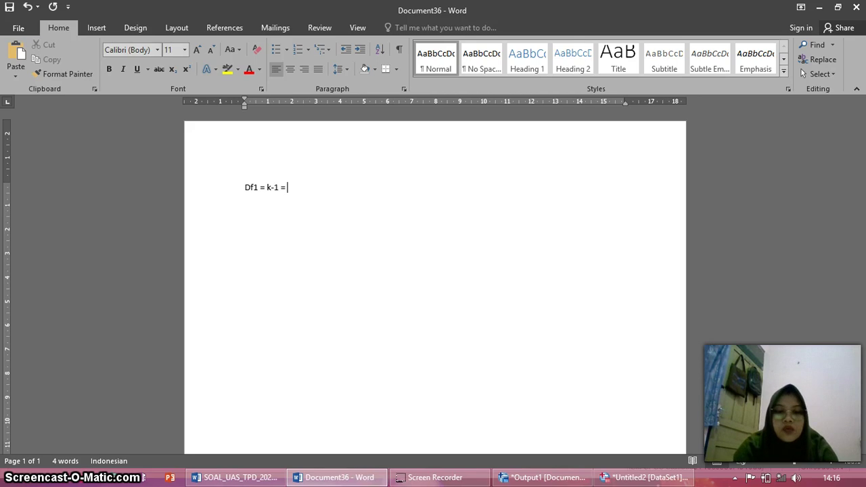
{"action": "type", "text": "3-1 "}
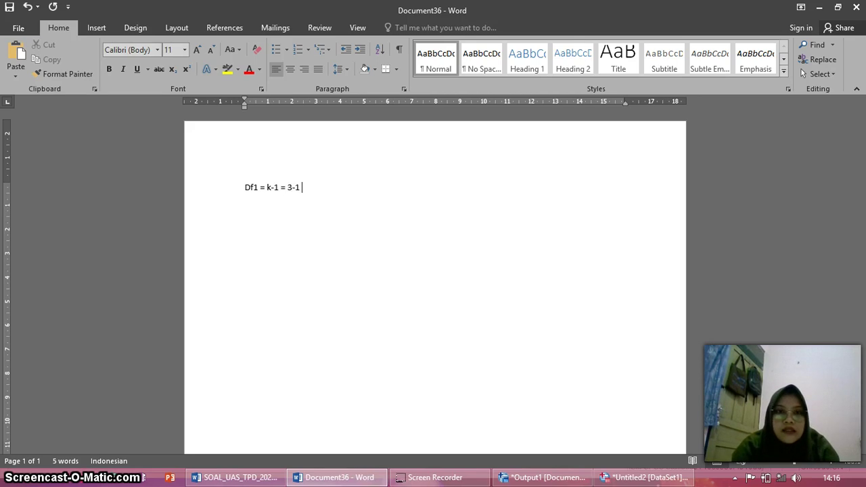
{"action": "type", "text": "= 2"}
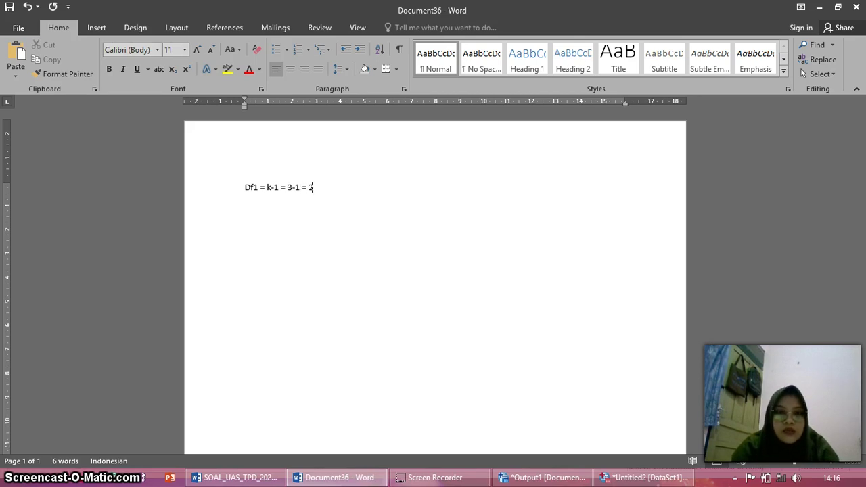
Add the second degrees-of-freedom calculation on a new line as "Df2= n – k = 18 – 2 = 16".
{"action": "key", "text": "Return"}
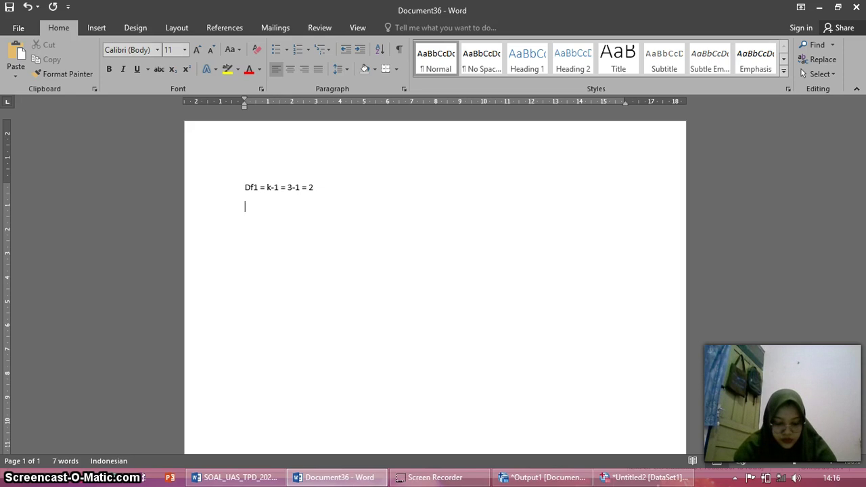
{"action": "type", "text": "Df2"}
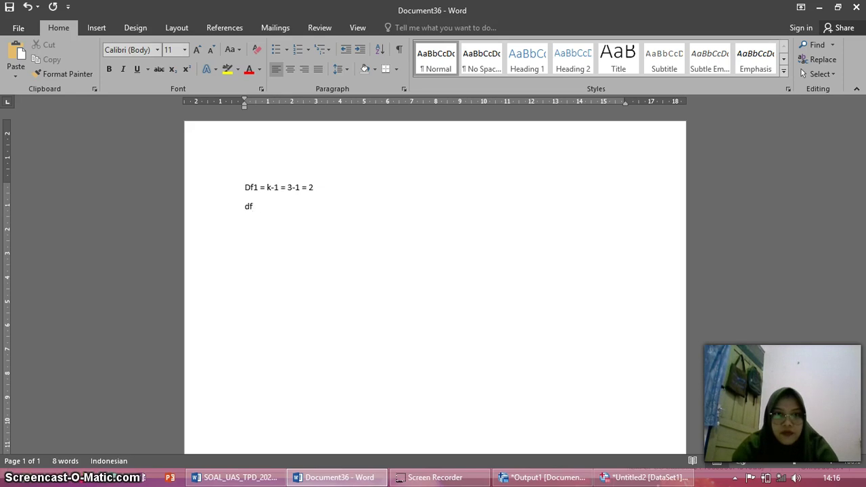
{"action": "type", "text": "= "}
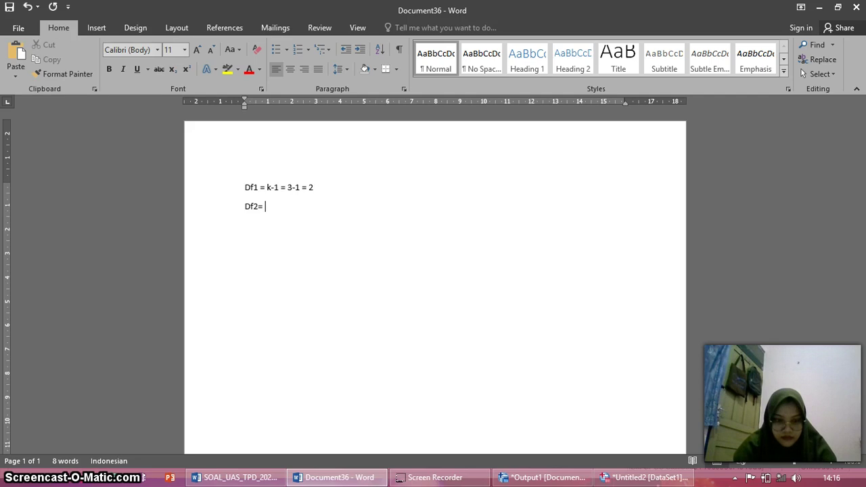
{"action": "type", "text": "n"}
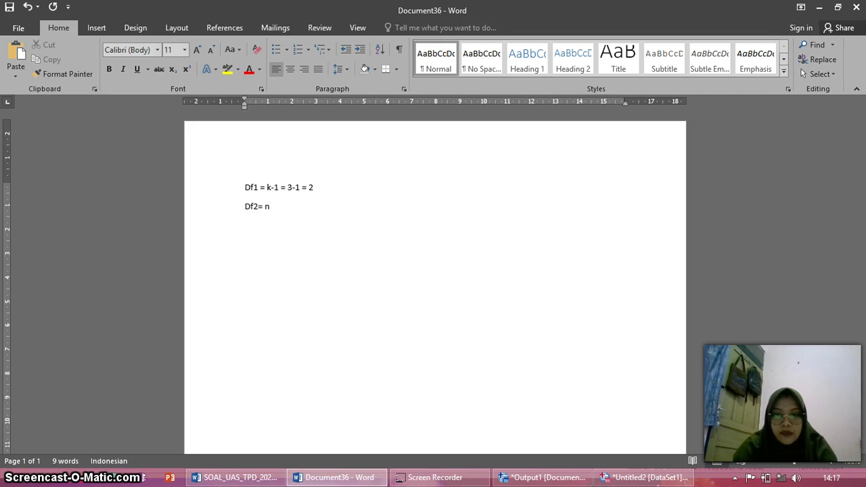
{"action": "type", "text": " - "}
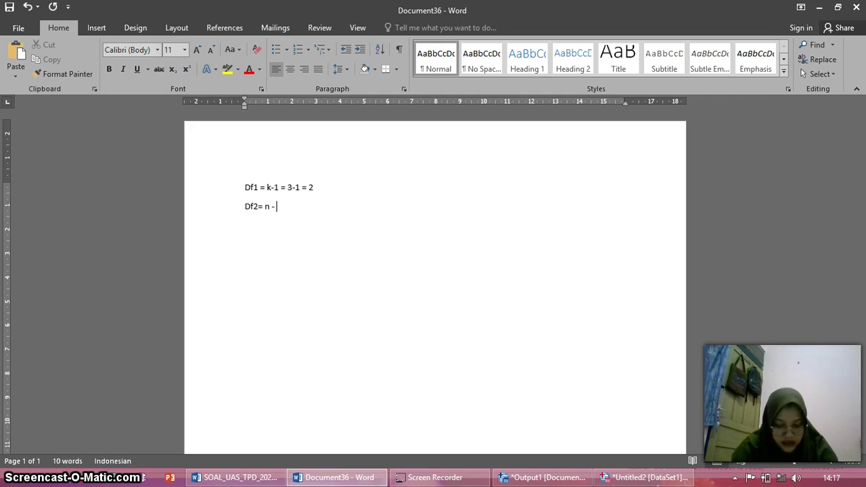
{"action": "type", "text": "k "}
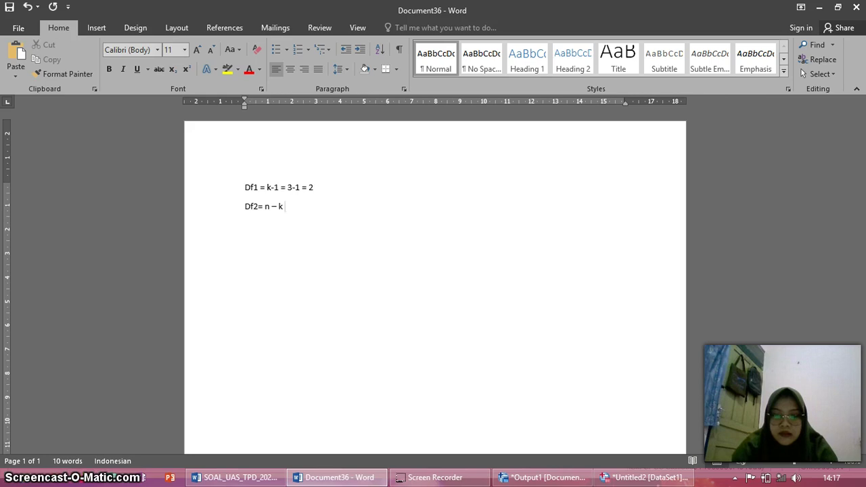
{"action": "type", "text": "="}
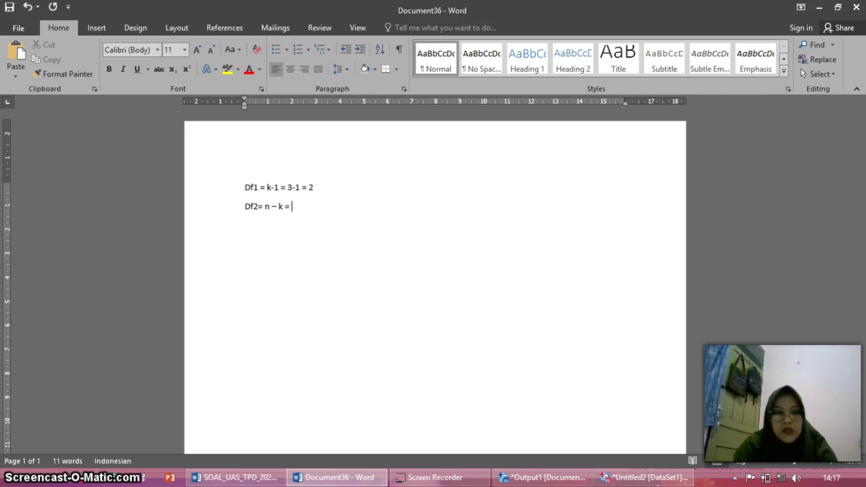
{"action": "type", "text": "18 "}
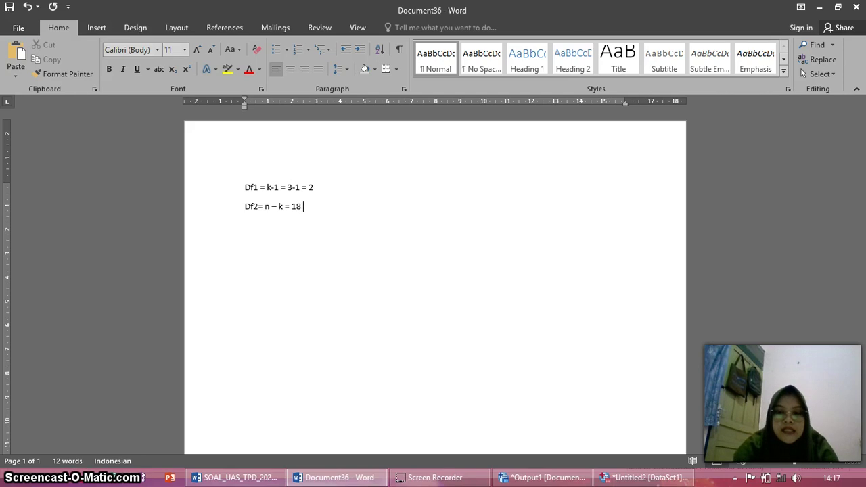
{"action": "type", "text": "-"}
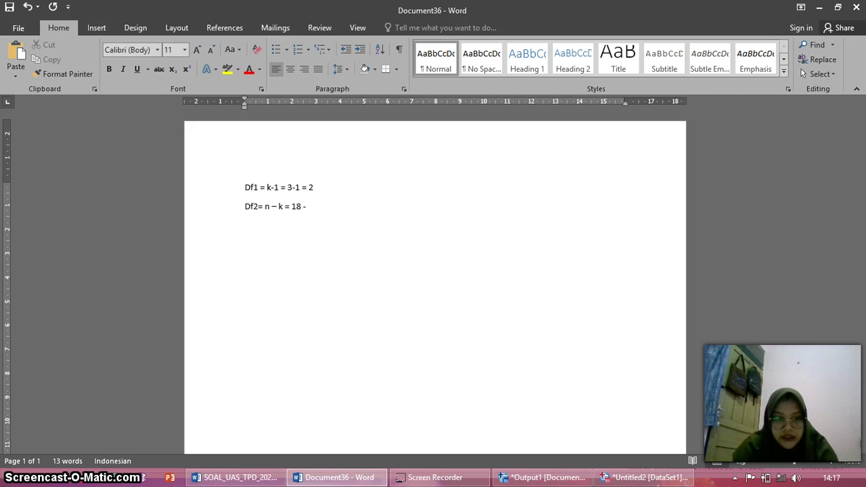
{"action": "type", "text": "2 ="}
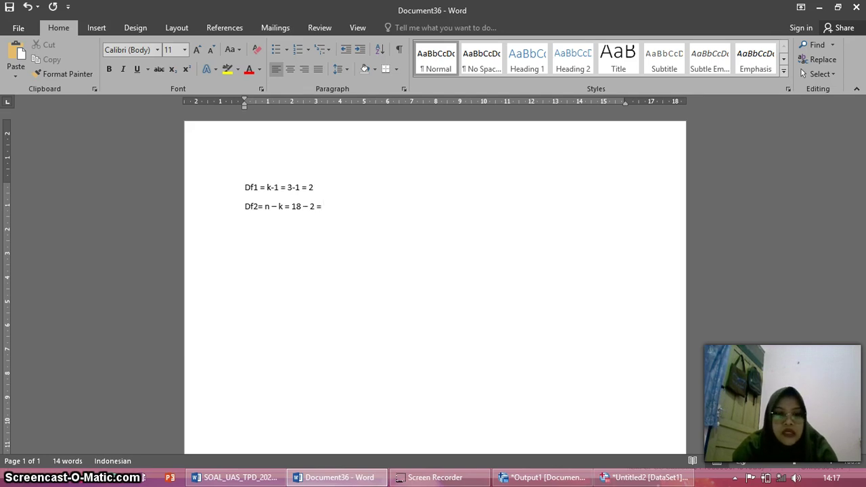
{"action": "type", "text": " 16"}
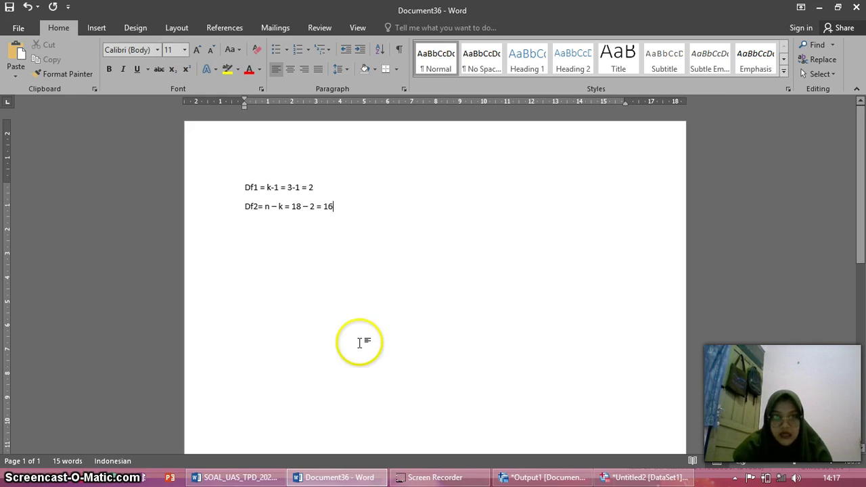
Switch to the SOAL_UAS_TPD_2021 document and look up the F table value for df1 2 and df2 16.
{"action": "mouse_move", "coordinate": [245, 479]}
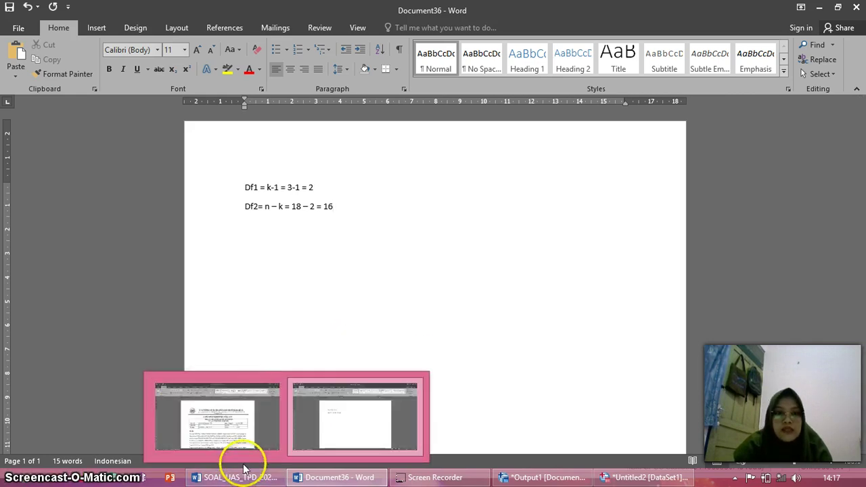
{"action": "left_click", "coordinate": [240, 433]}
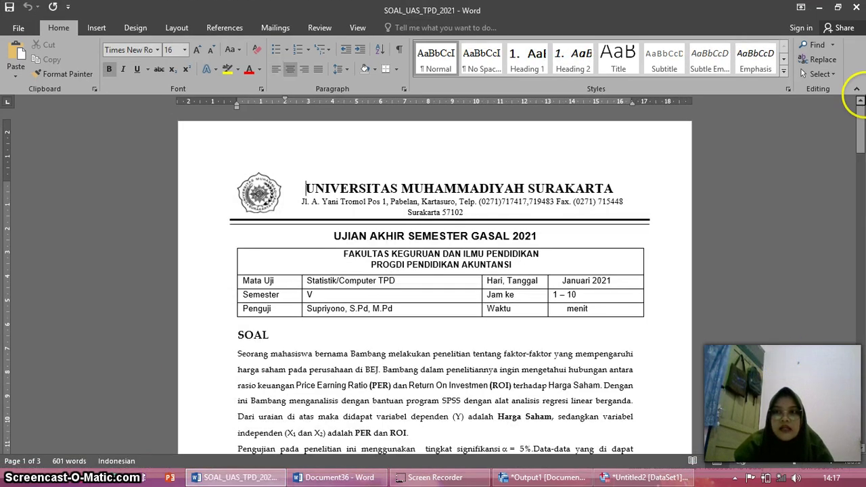
{"action": "left_click_drag", "start_coordinate": [861, 127], "coordinate": [862, 361]}
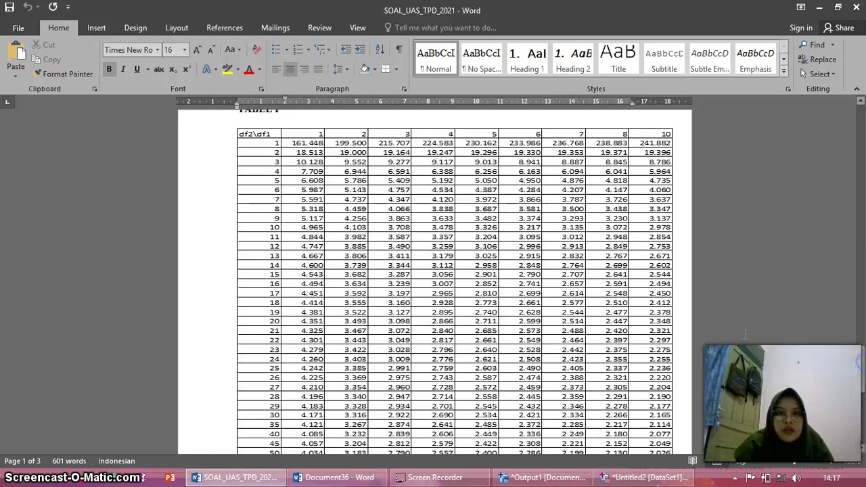
{"action": "left_click", "coordinate": [516, 295]}
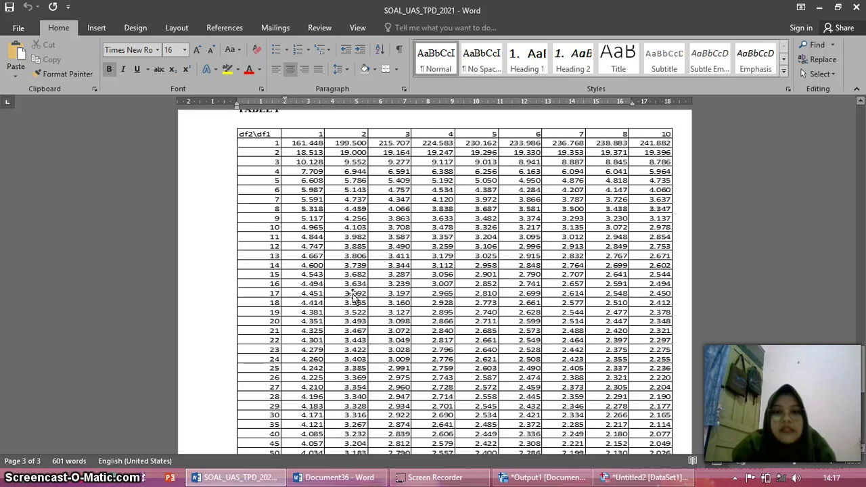
Return to the SPSS output and examine the t and Sig. values in the Coefficients table.
{"action": "left_click", "coordinate": [521, 477]}
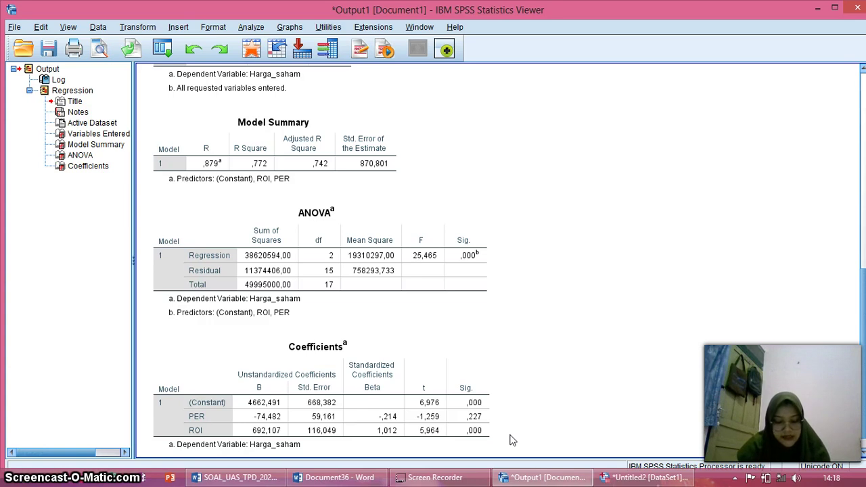
{"action": "left_click", "coordinate": [638, 361]}
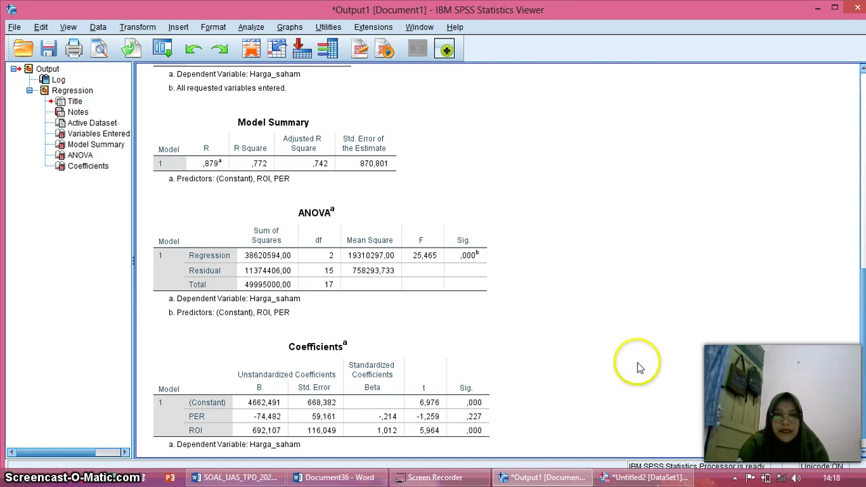
{"action": "left_click", "coordinate": [454, 377]}
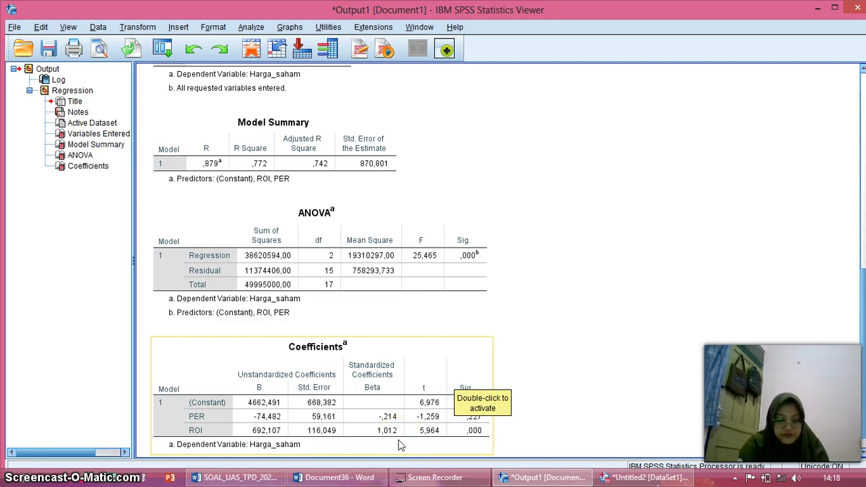
Switch to Document36 in Word and add the t-test degrees of freedom on a new line as "Df = n-2 = 18- 2= 16".
{"action": "left_click", "coordinate": [492, 419]}
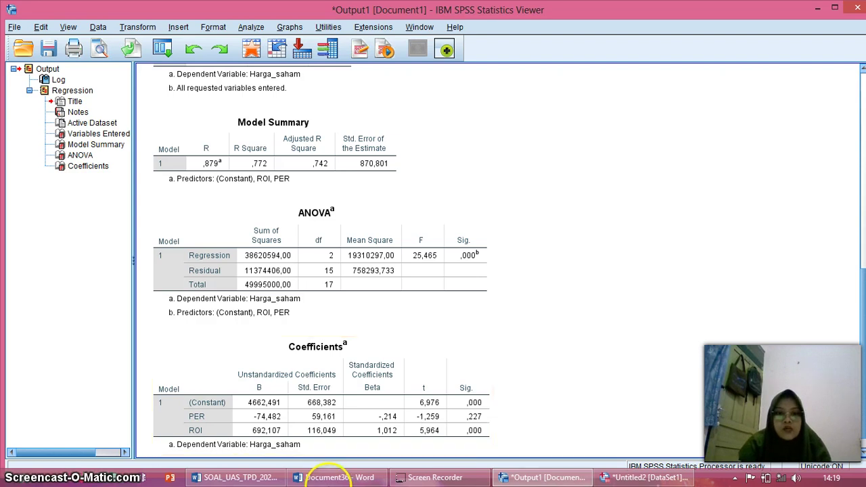
{"action": "left_click", "coordinate": [326, 478]}
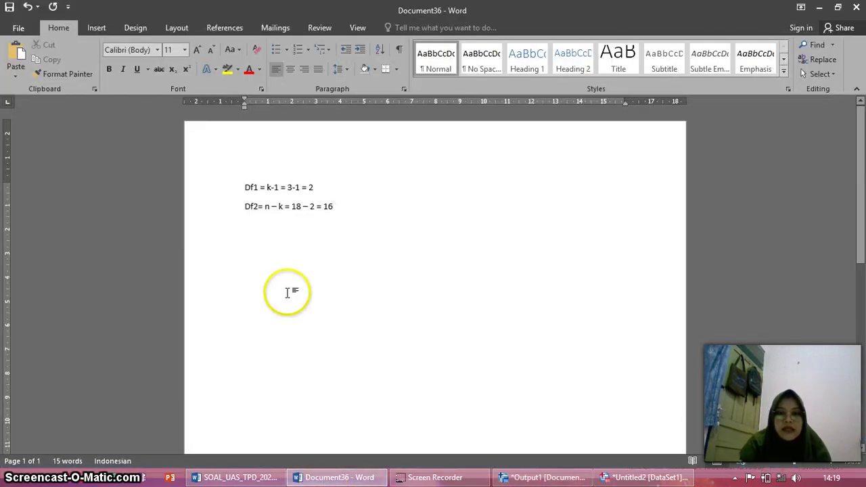
{"action": "key", "text": "Return"}
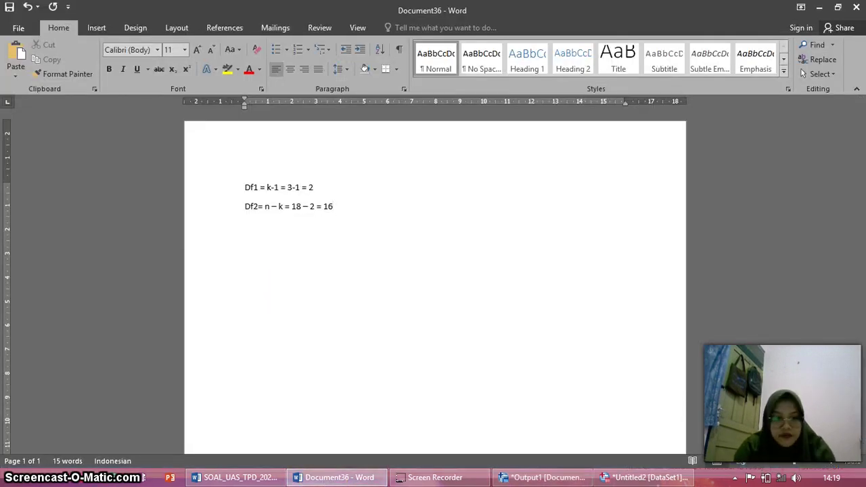
{"action": "type", "text": "Df = n-2"}
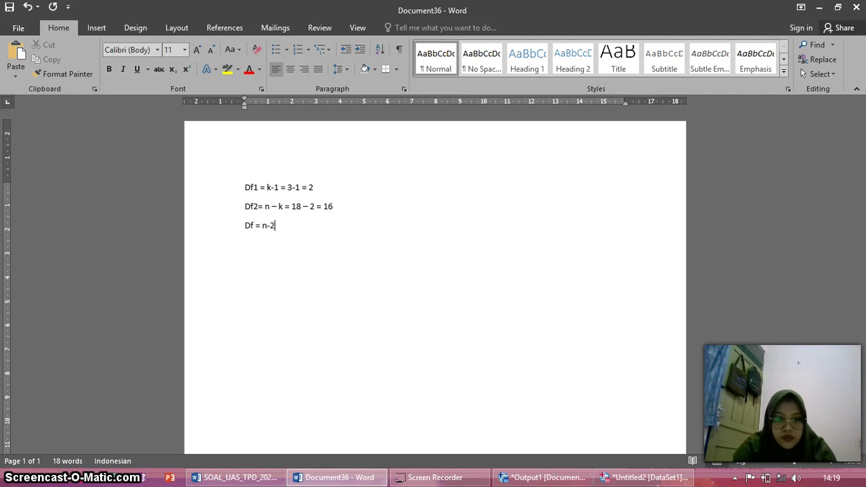
{"action": "type", "text": "="}
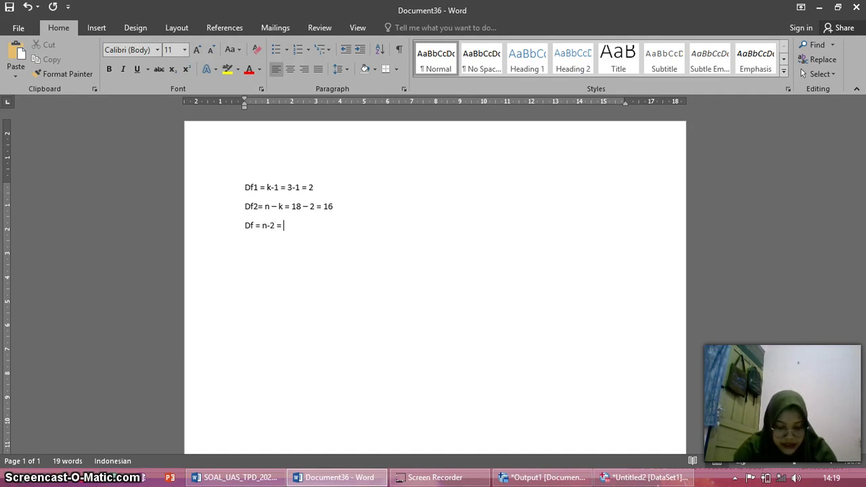
{"action": "type", "text": " 1"}
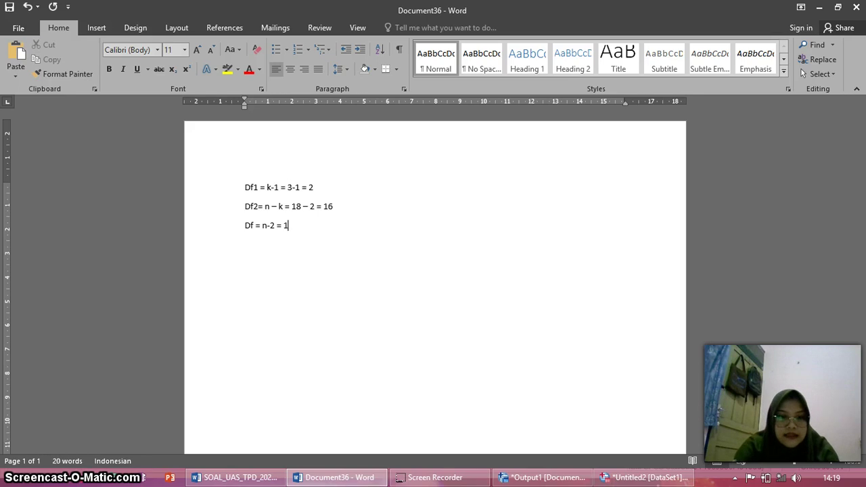
{"action": "type", "text": "8-"}
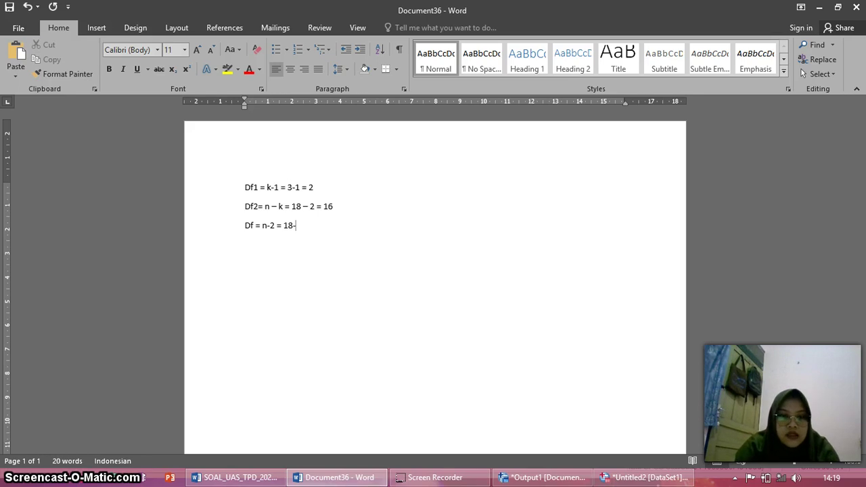
{"action": "type", "text": " 2="}
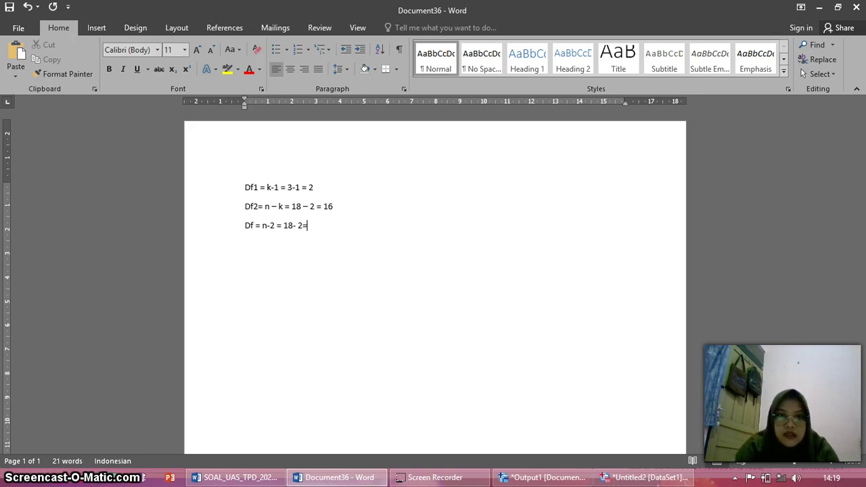
{"action": "type", "text": " 16"}
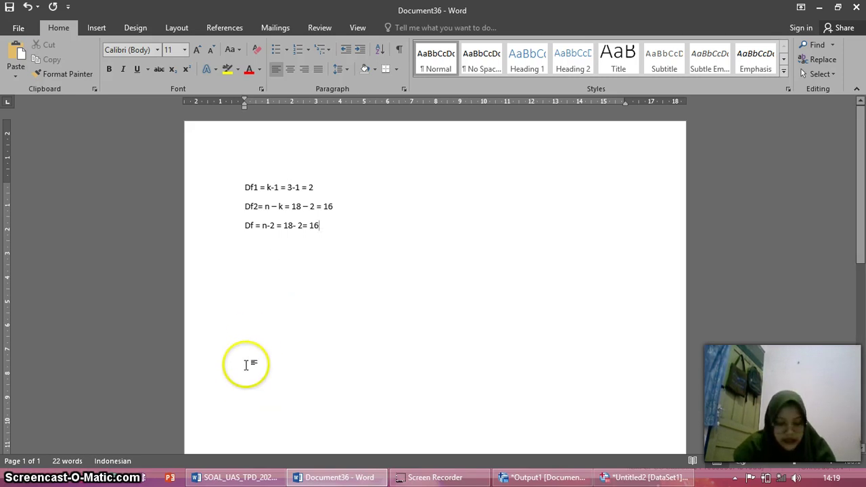
Look up the Tabel T value for df 16 in SOAL_UAS_TPD_2021 and compare it with the t values in the SPSS Coefficients table.
{"action": "left_click", "coordinate": [238, 477]}
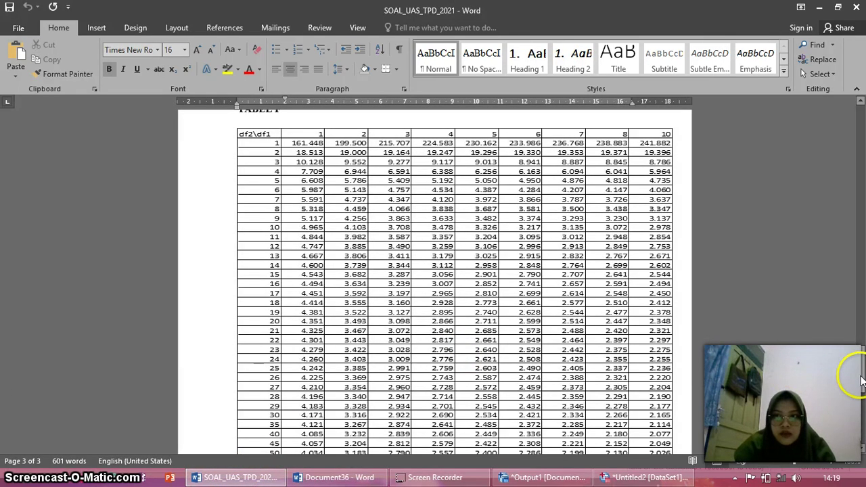
{"action": "left_click_drag", "start_coordinate": [861, 381], "coordinate": [846, 262]}
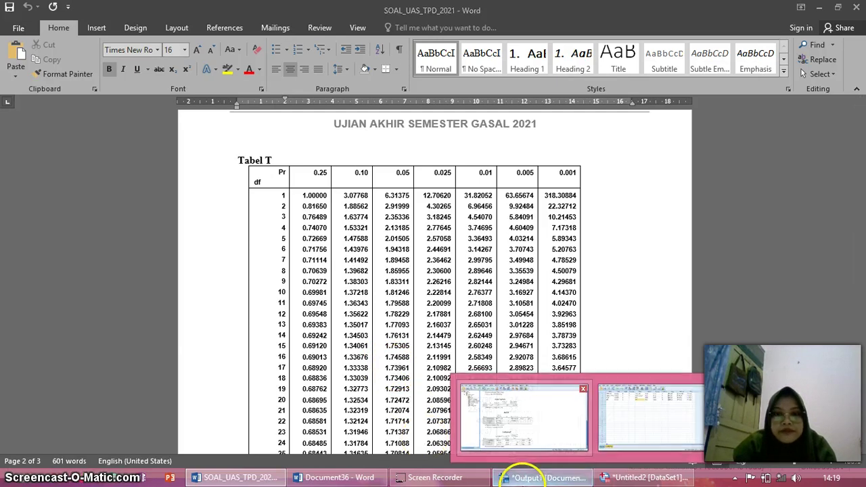
{"action": "left_click", "coordinate": [525, 477]}
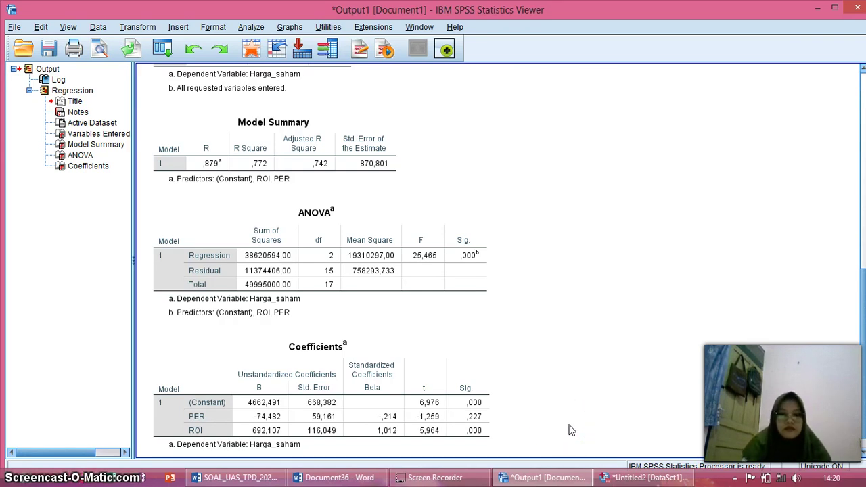
{"action": "left_click", "coordinate": [329, 344]}
{"action": "left_click", "coordinate": [609, 363]}
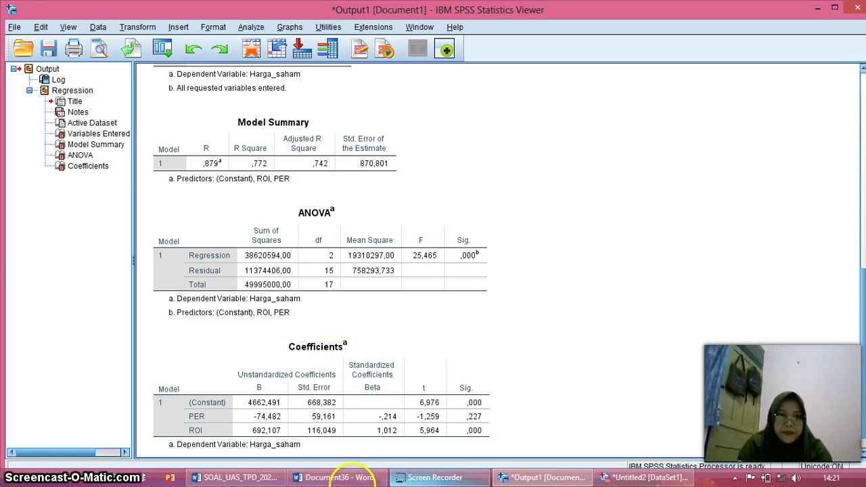
Return to Document36 in Word and start the general regression equation on a new line as "Y = a = b(x1) +".
{"action": "left_click", "coordinate": [331, 477]}
{"action": "left_click", "coordinate": [330, 478]}
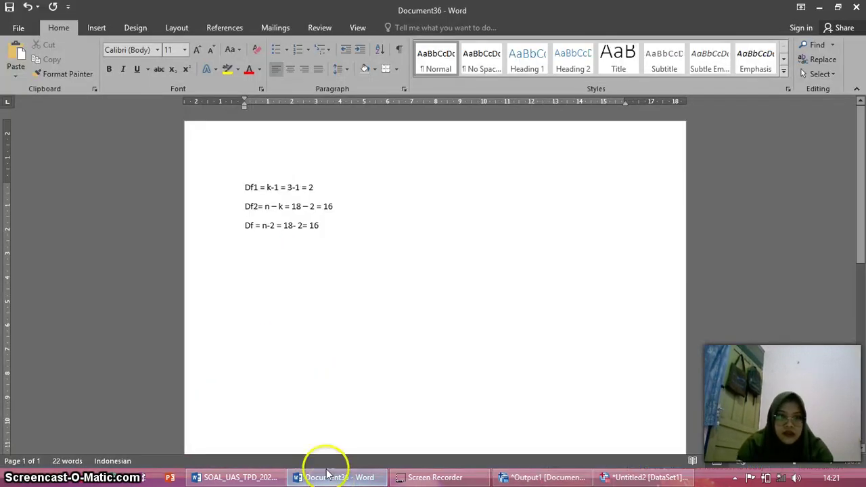
{"action": "left_click", "coordinate": [280, 347]}
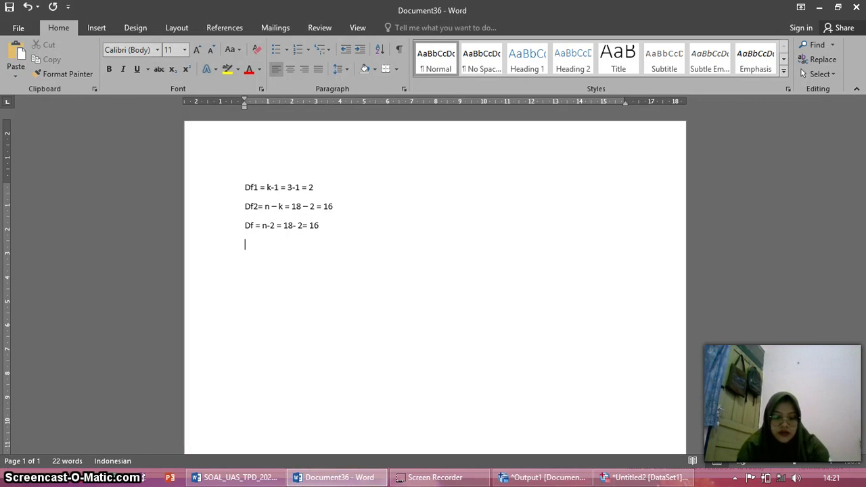
{"action": "type", "text": "Y"}
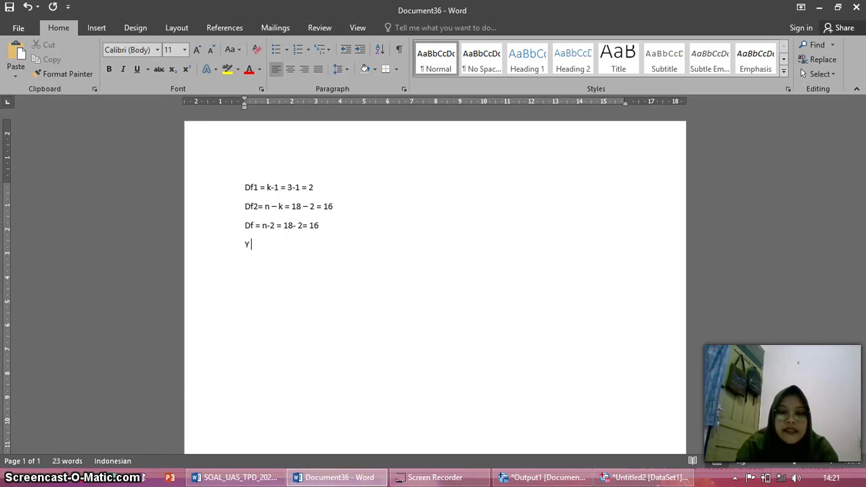
{"action": "type", "text": " = a"}
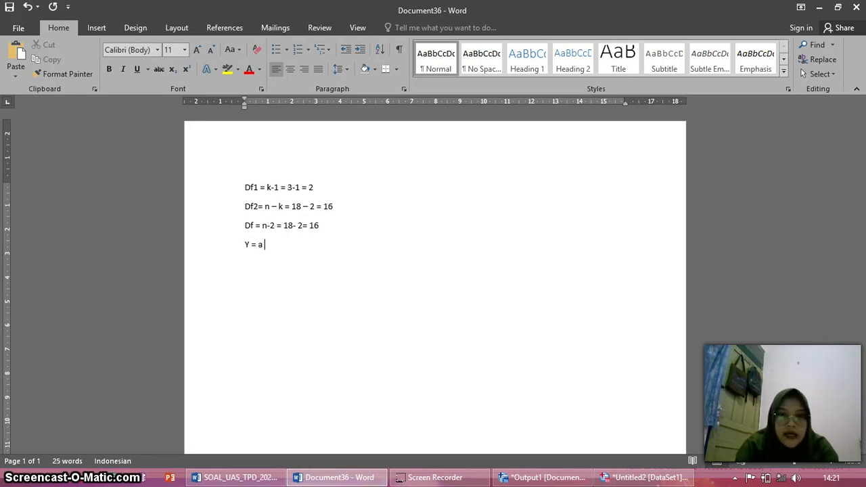
{"action": "type", "text": " = "}
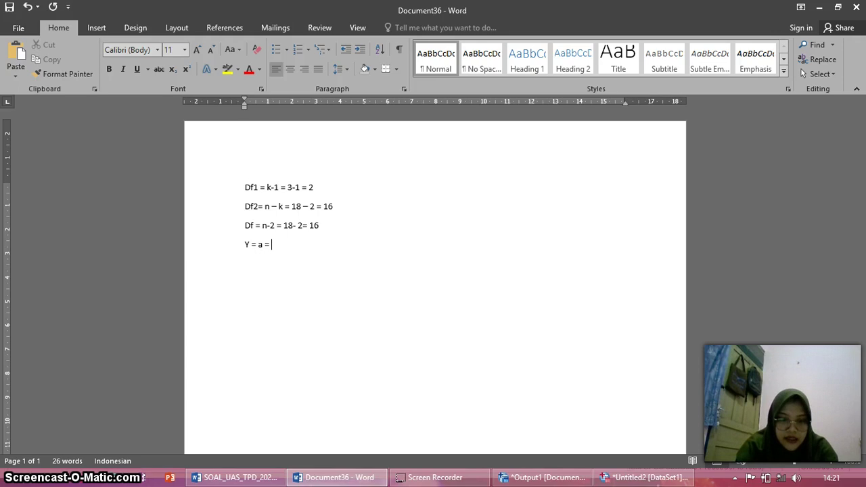
{"action": "type", "text": "b("}
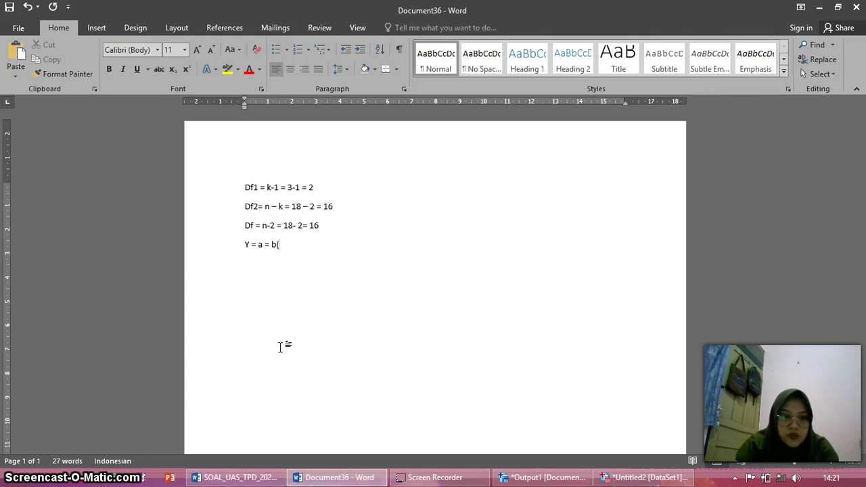
{"action": "type", "text": "x1"}
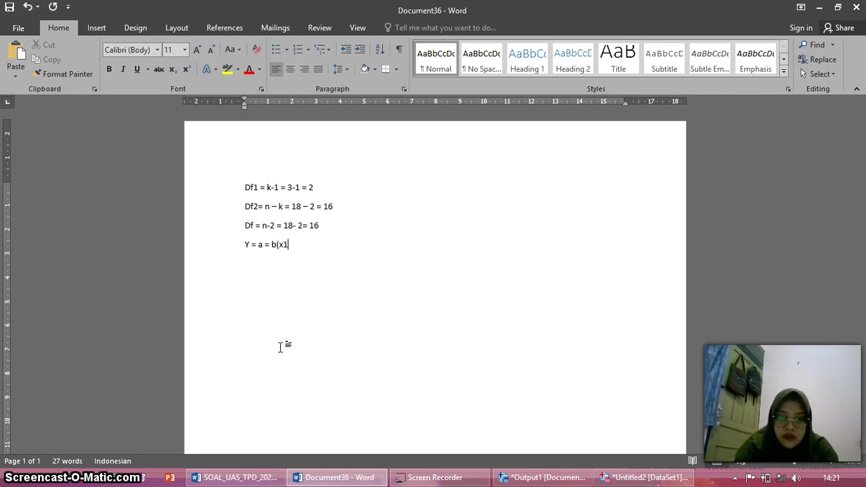
{"action": "type", "text": ") "}
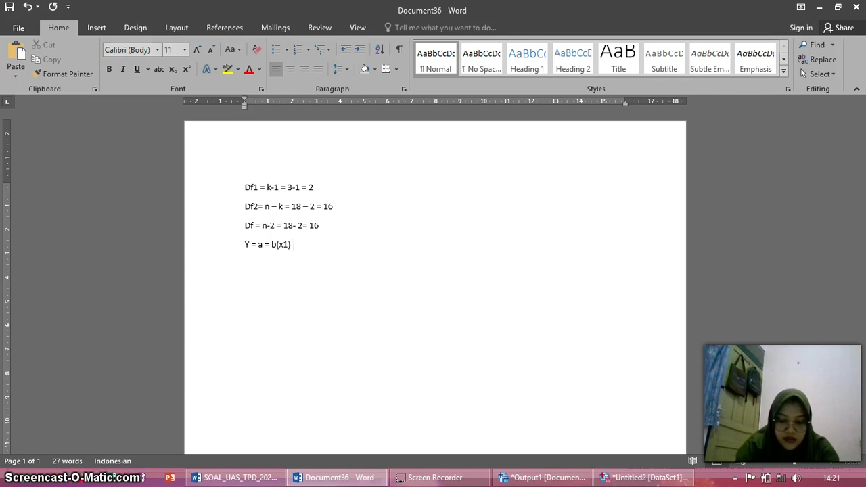
{"action": "type", "text": "="}
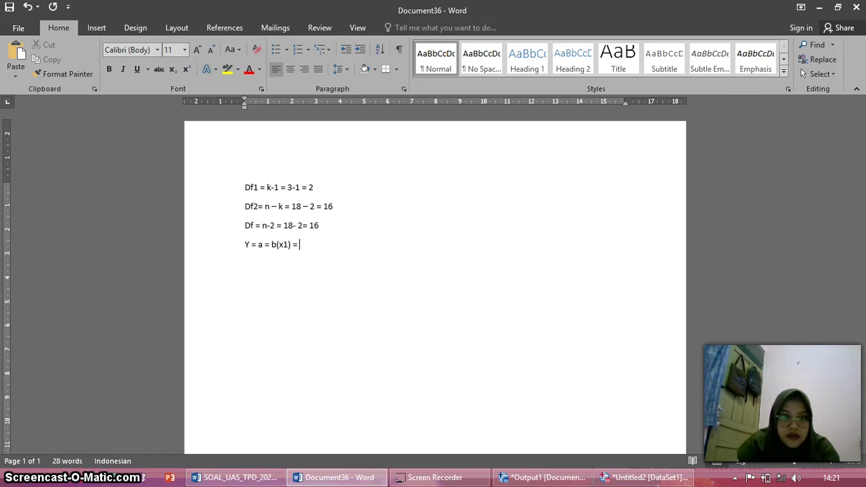
{"action": "key", "text": "BackSpace"}
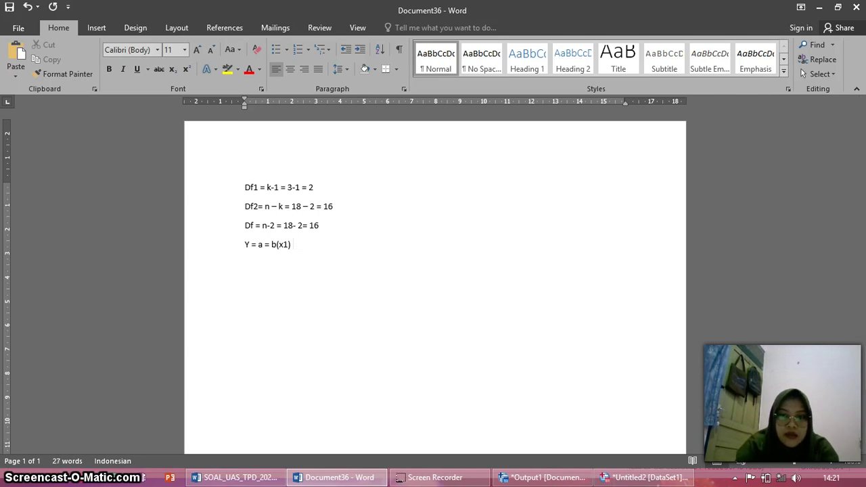
{"action": "key", "text": "BackSpace"}
{"action": "type", "text": "+"}
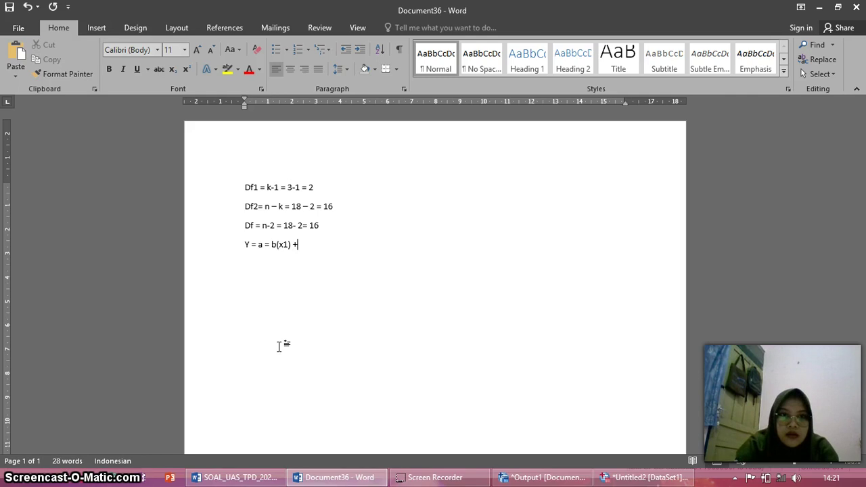
Replace the equals sign after "a" with a plus sign and complete the regression equation with "b(x2)".
{"action": "left_click", "coordinate": [268, 246]}
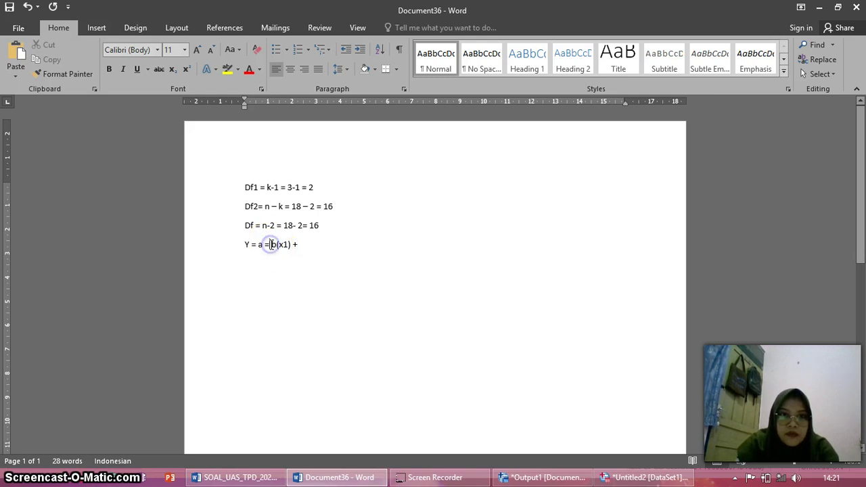
{"action": "key", "text": "BackSpace"}
{"action": "type", "text": "+"}
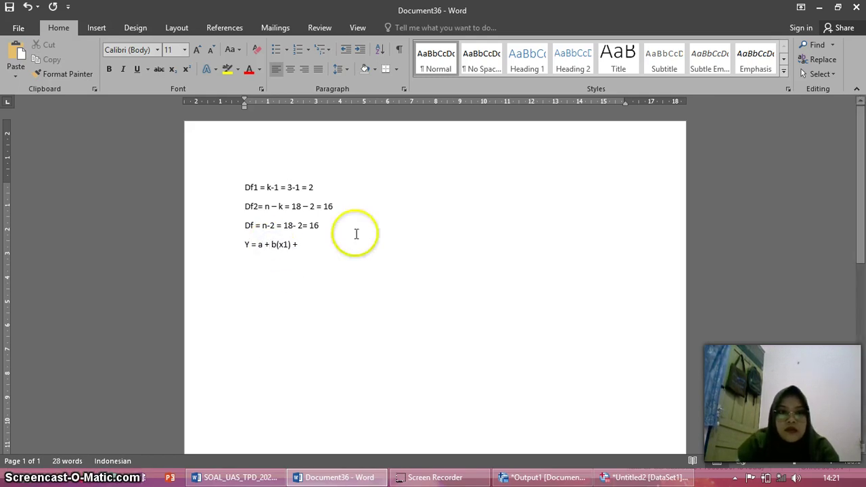
{"action": "left_click", "coordinate": [315, 242]}
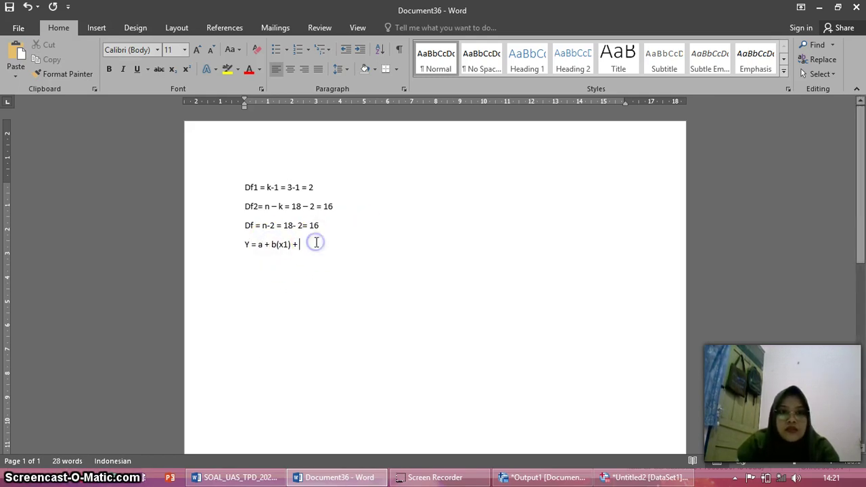
{"action": "type", "text": "b"}
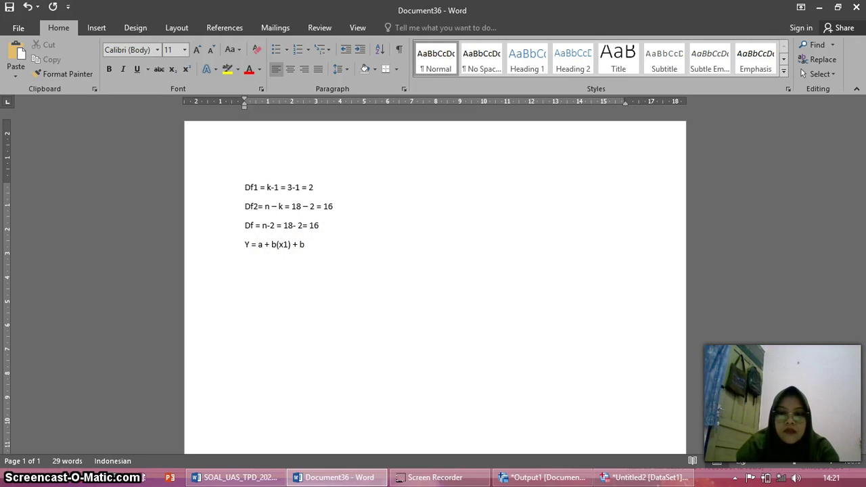
{"action": "type", "text": "(x"}
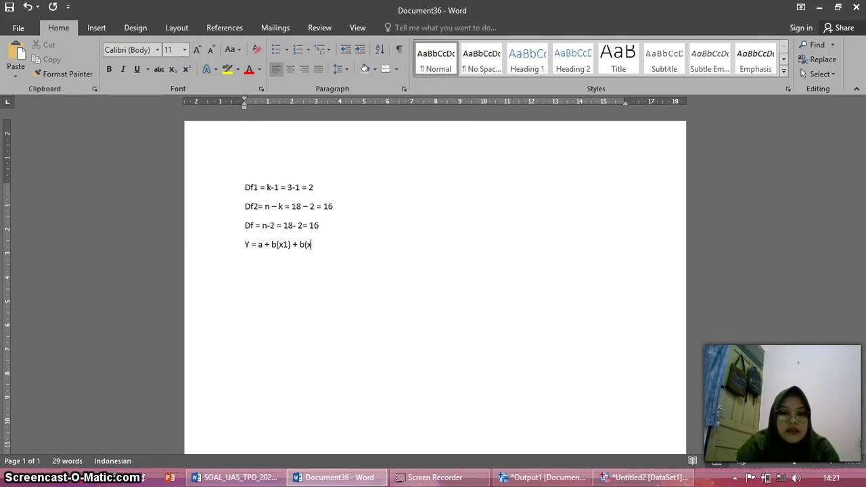
{"action": "type", "text": "2"}
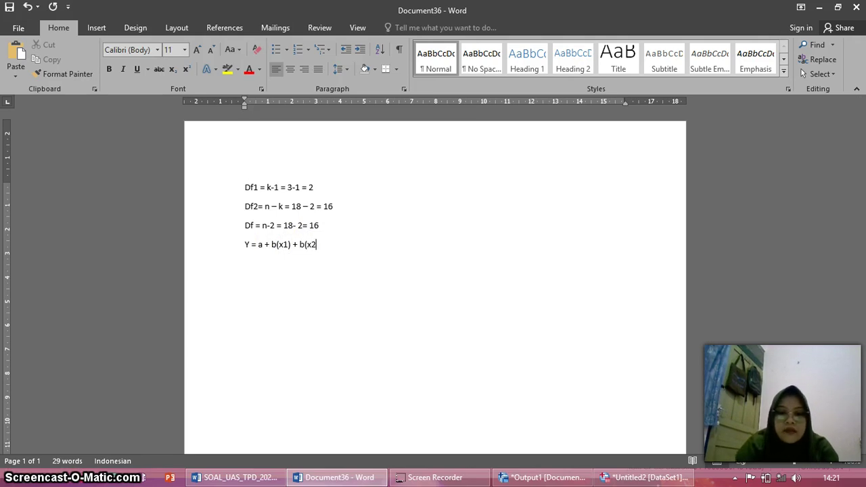
{"action": "type", "text": ")"}
Add a new line below the general regression equation reading "Harga saham = 4662,491".
{"action": "key", "text": "Return"}
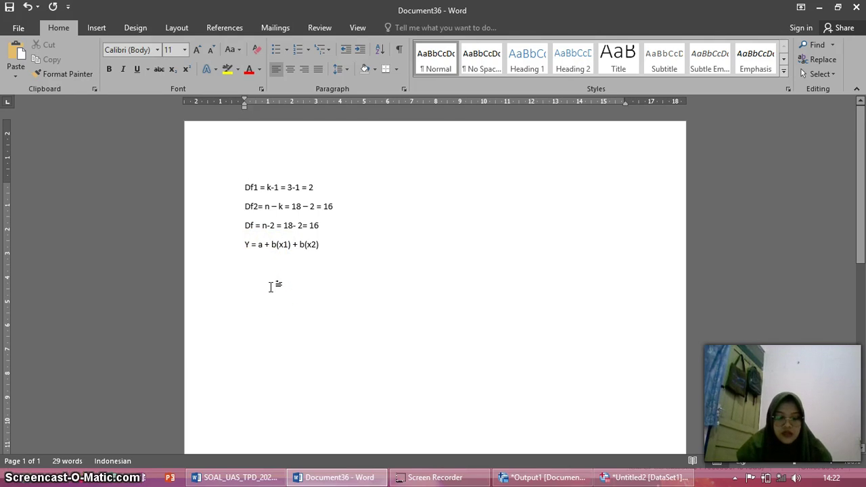
{"action": "type", "text": "harg"}
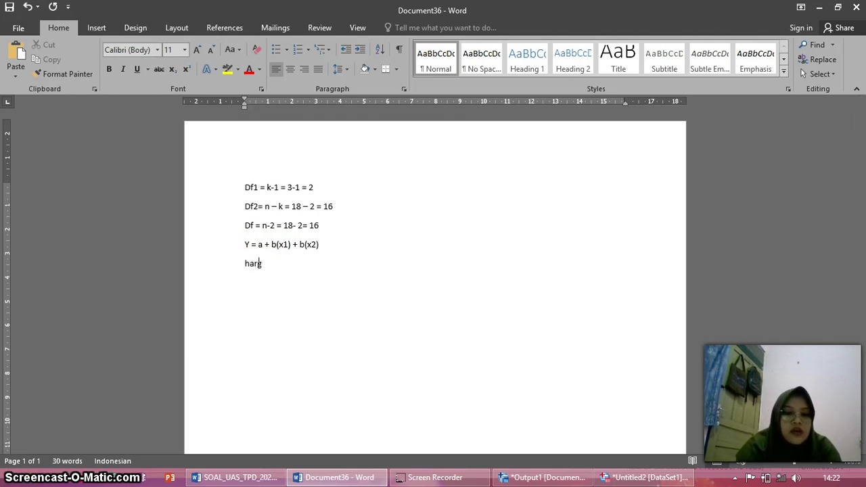
{"action": "type", "text": "a"}
{"action": "type", "text": " saham "}
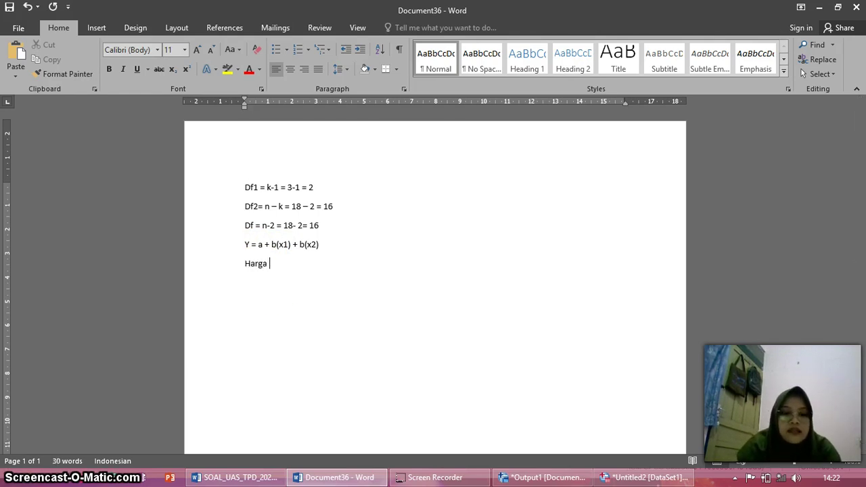
{"action": "type", "text": "= "}
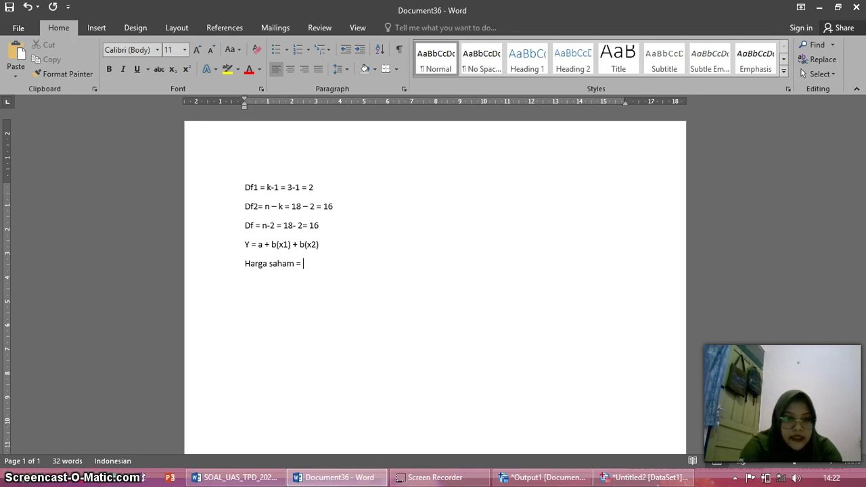
{"action": "type", "text": "466"}
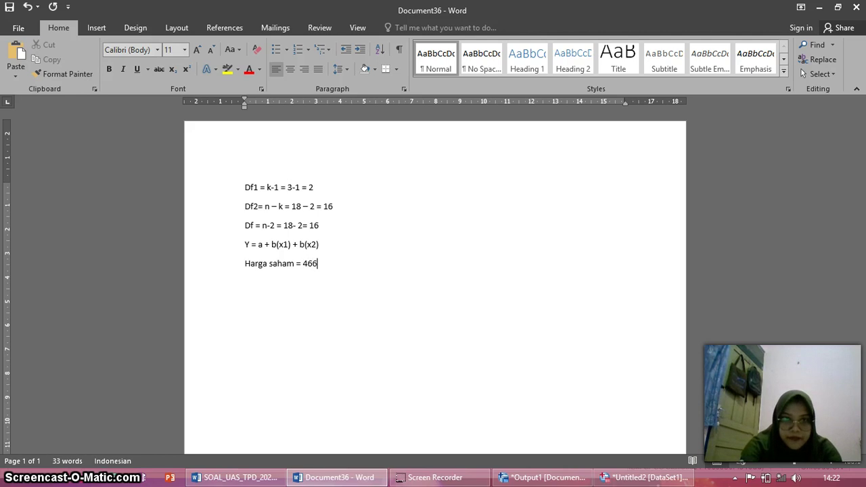
{"action": "type", "text": "2,"}
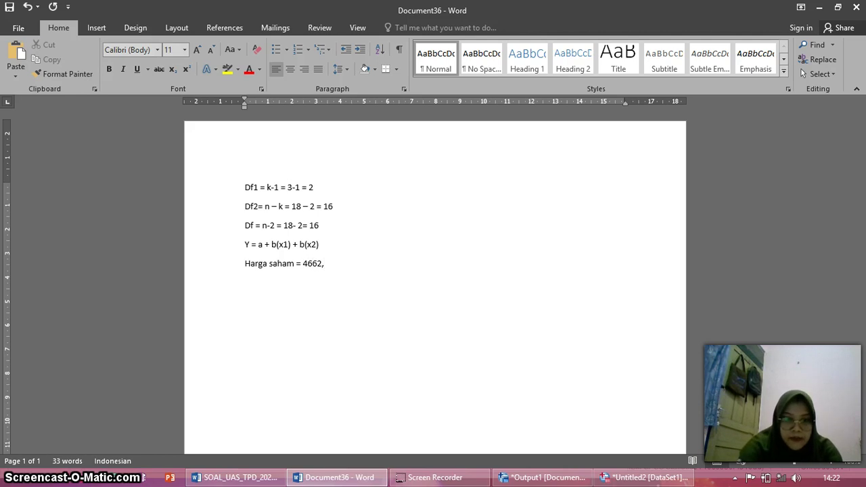
{"action": "type", "text": "491"}
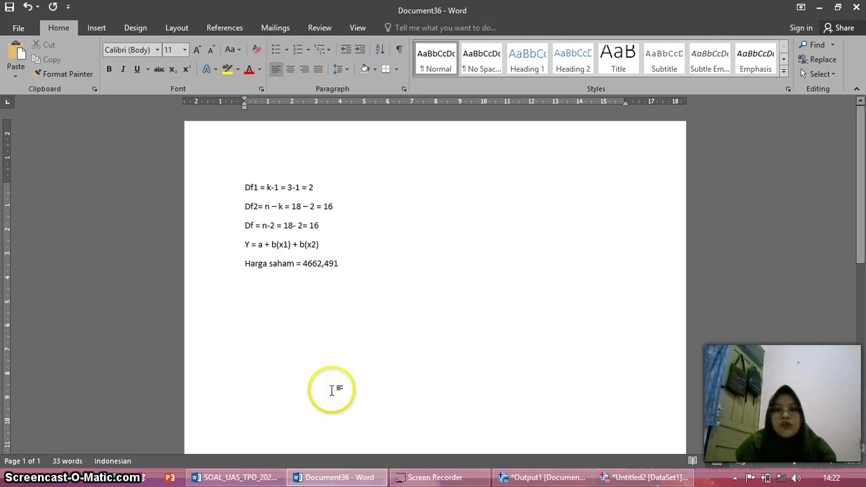
Switch to the SPSS Output1 viewer and check the constant's B value in the Coefficients table.
{"action": "mouse_move", "coordinate": [529, 483]}
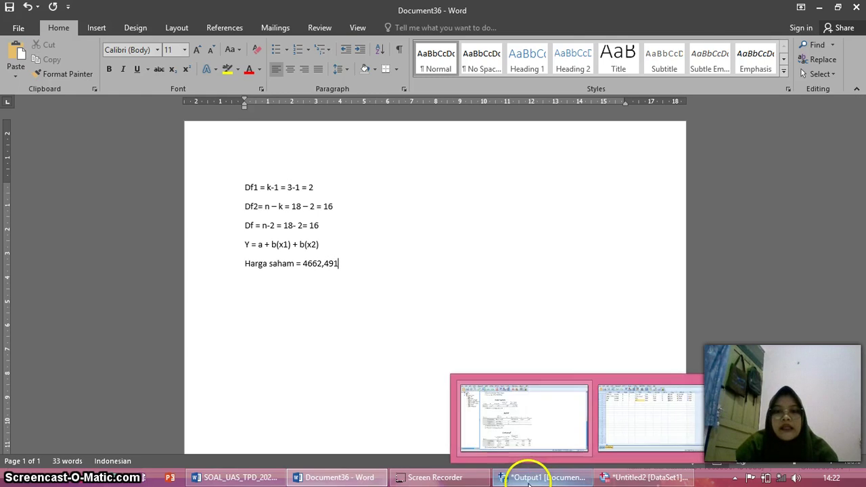
{"action": "left_click", "coordinate": [528, 429]}
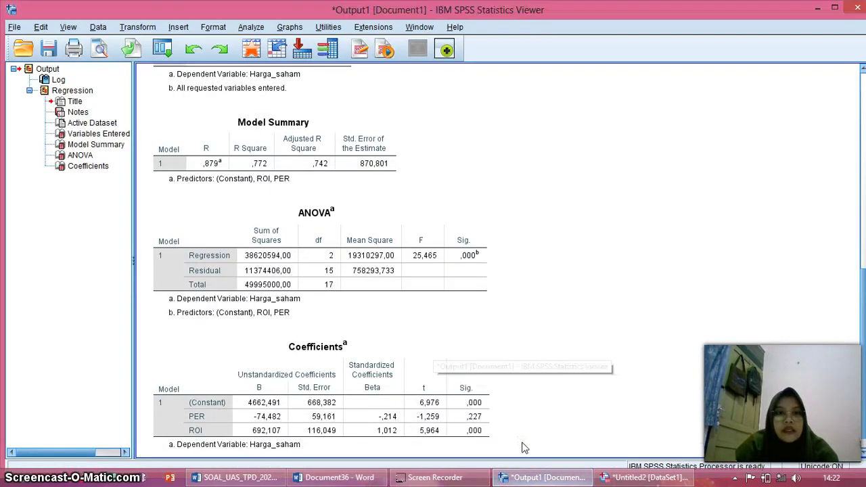
{"action": "left_click", "coordinate": [481, 414]}
{"action": "left_click", "coordinate": [246, 402]}
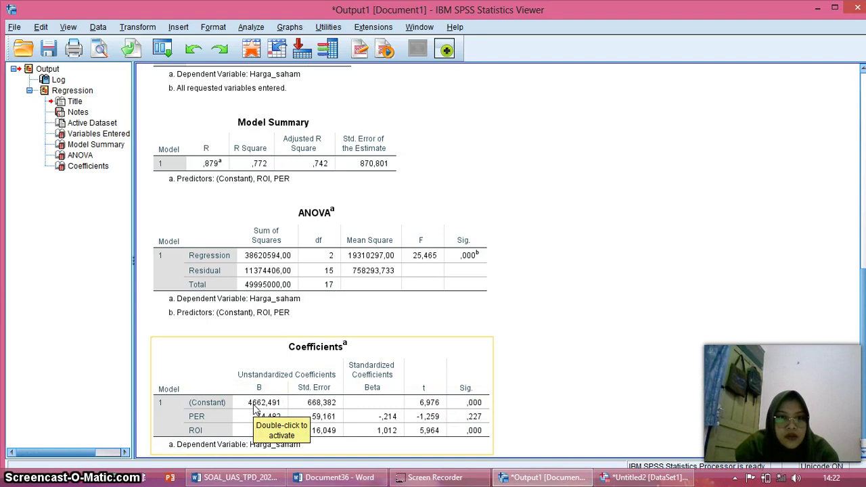
{"action": "left_click", "coordinate": [269, 402]}
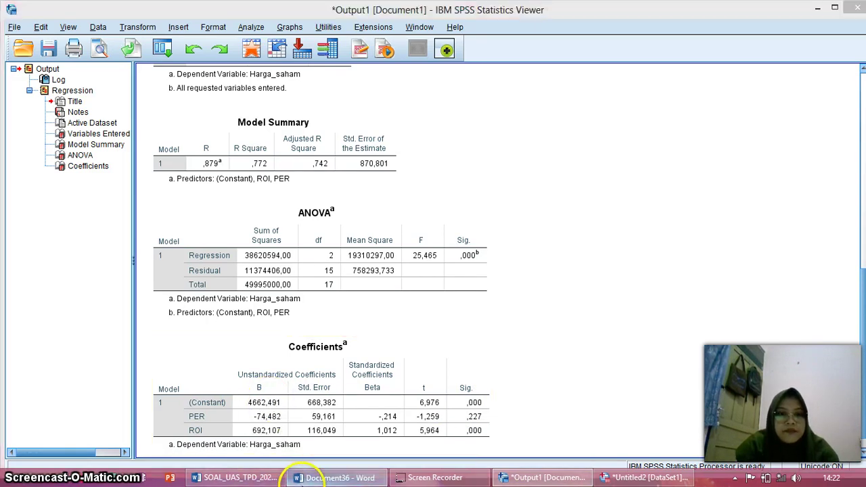
Return to Document36 in Word and extend the Harga saham equation with the PER coefficient as "+ (-74,482)".
{"action": "left_click", "coordinate": [303, 478]}
{"action": "left_click", "coordinate": [384, 355]}
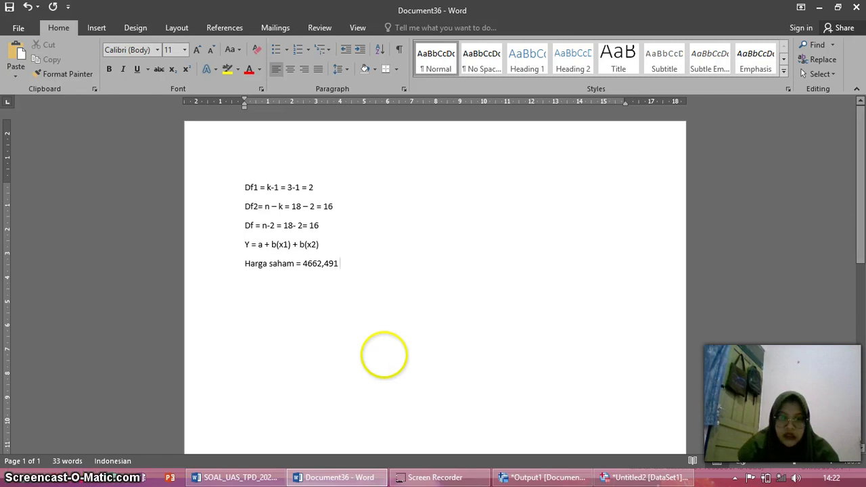
{"action": "type", "text": "="}
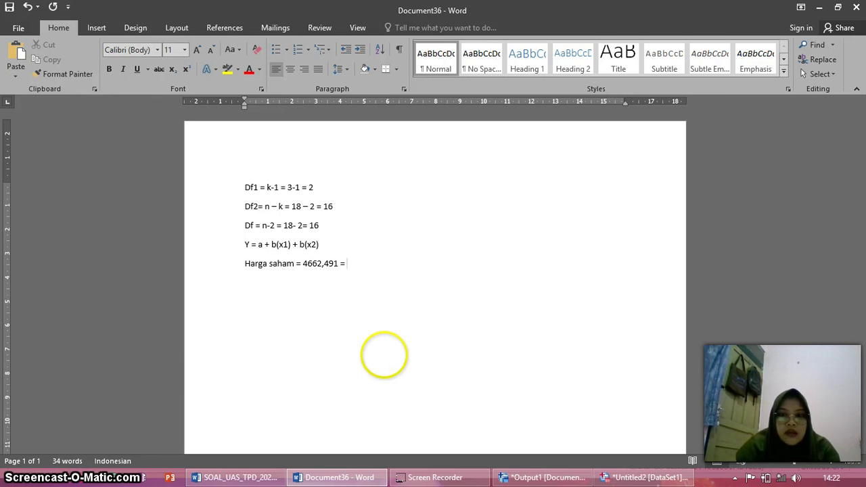
{"action": "key", "text": "BackSpace"}
{"action": "key", "text": "BackSpace"}
{"action": "type", "text": "+ "}
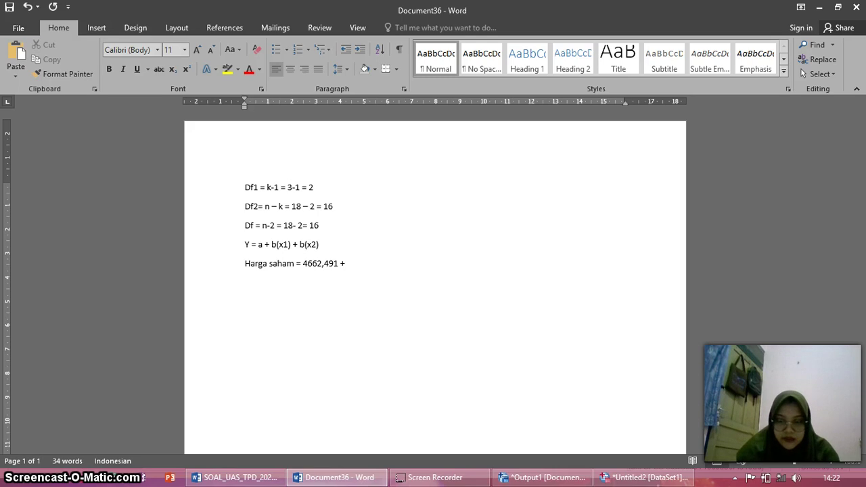
{"action": "type", "text": "(-"}
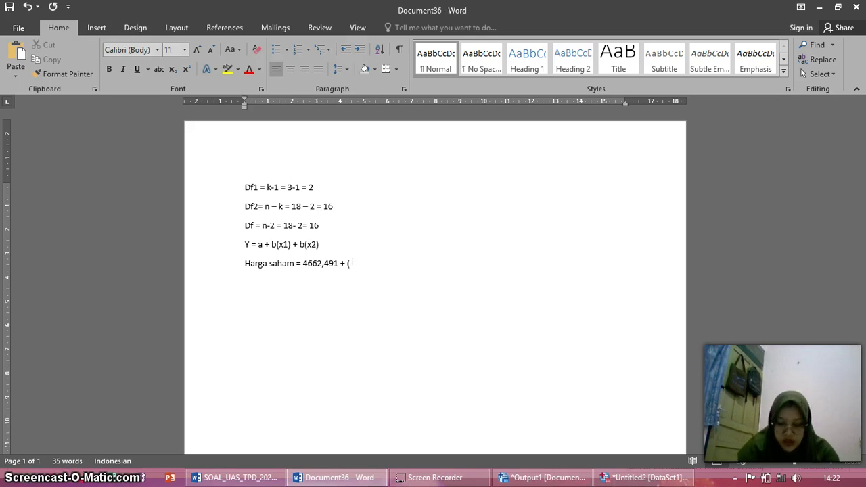
{"action": "type", "text": "74,"}
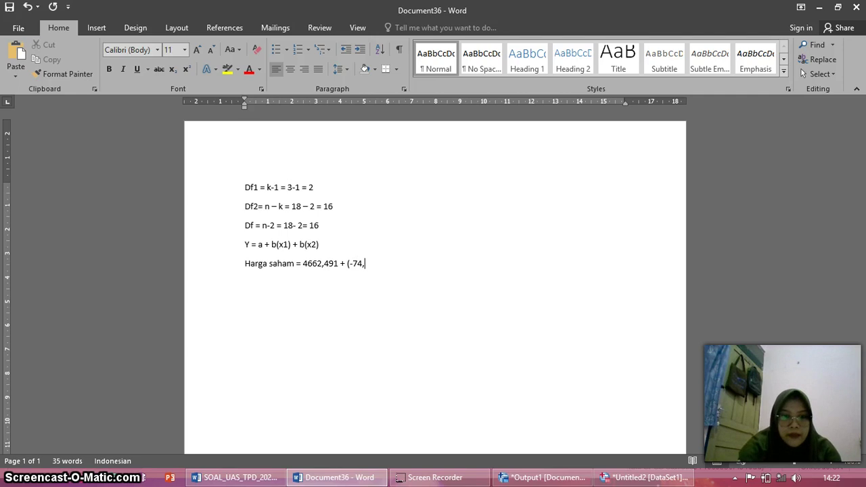
{"action": "type", "text": "482"}
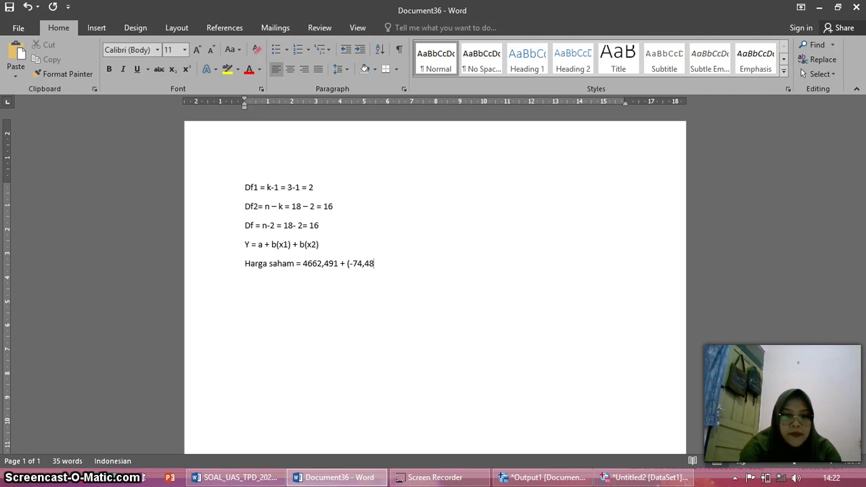
{"action": "type", "text": ")"}
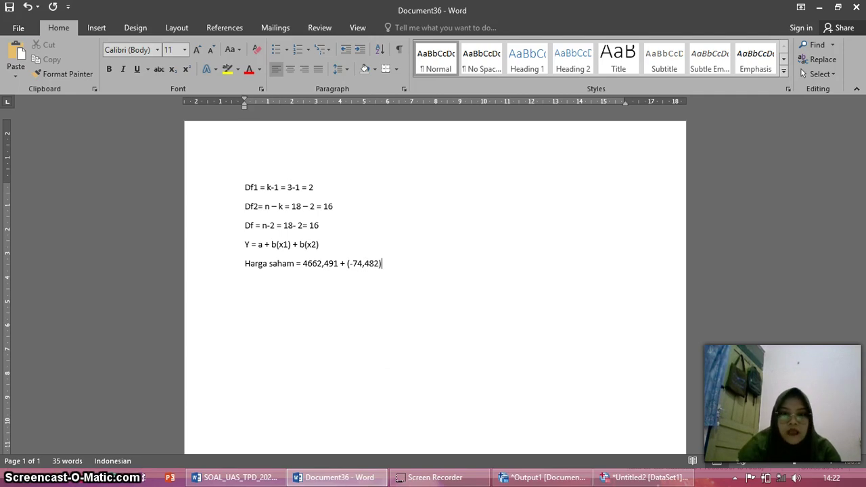
Check the PER coefficient in the SPSS Coefficients table, then append "+ 692,107" to the Harga saham equation in Word.
{"action": "left_click", "coordinate": [522, 477]}
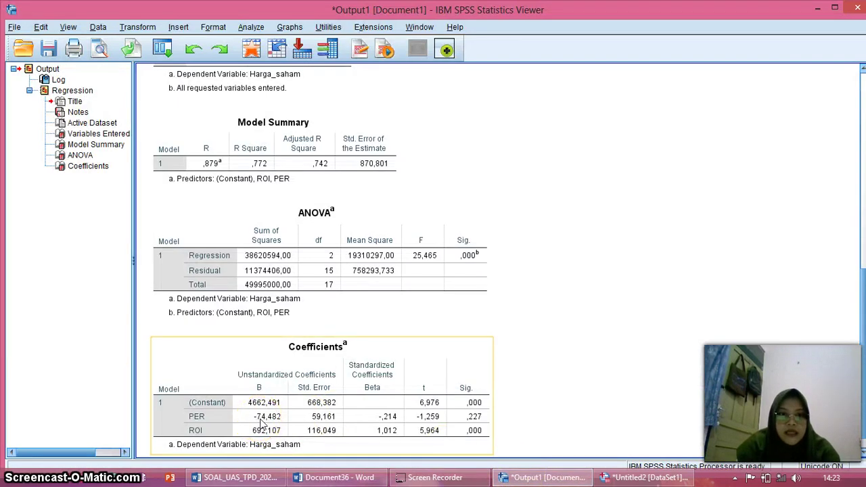
{"action": "left_click", "coordinate": [318, 476]}
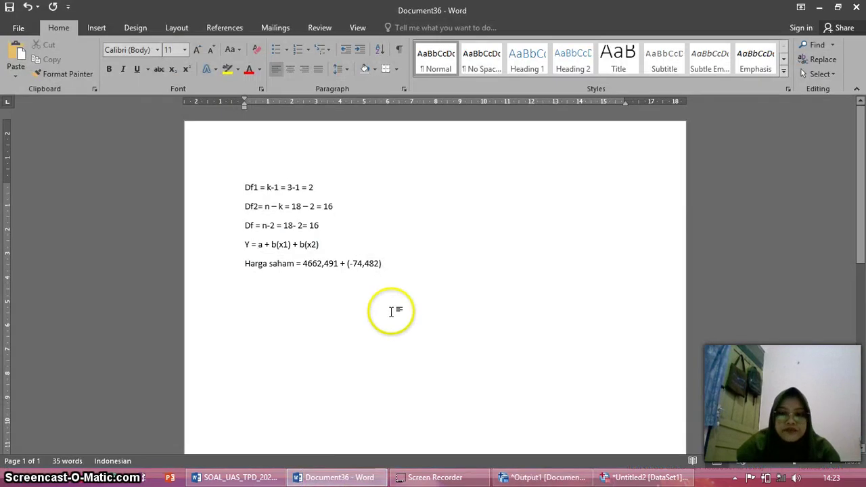
{"action": "type", "text": "+"}
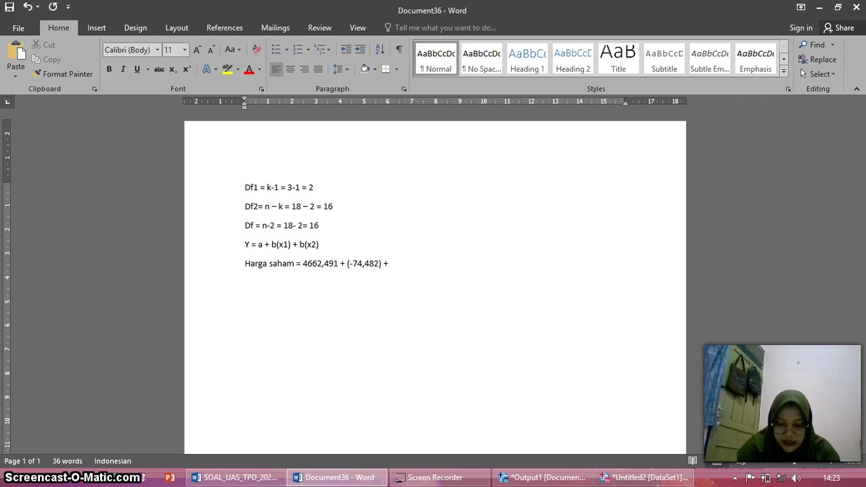
{"action": "type", "text": "6"}
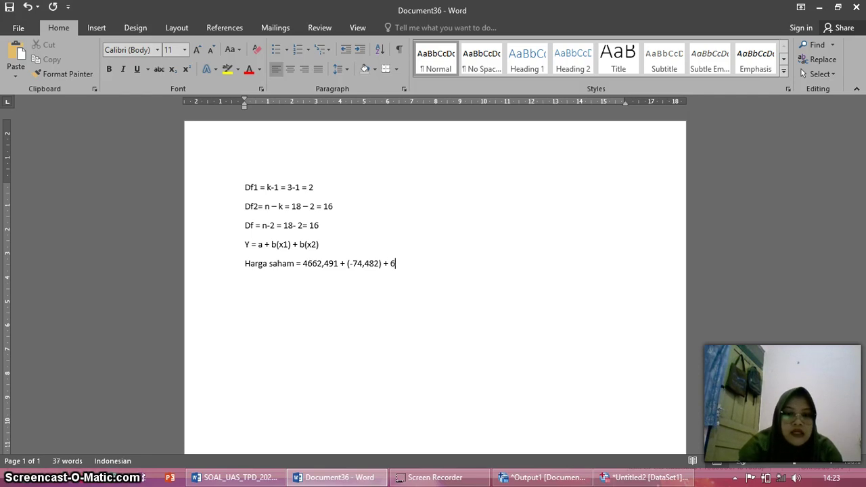
{"action": "type", "text": "92,"}
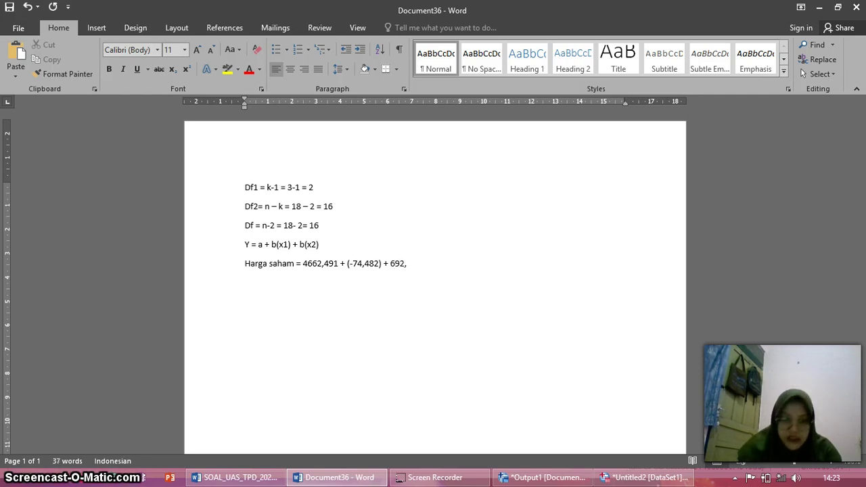
{"action": "type", "text": "107"}
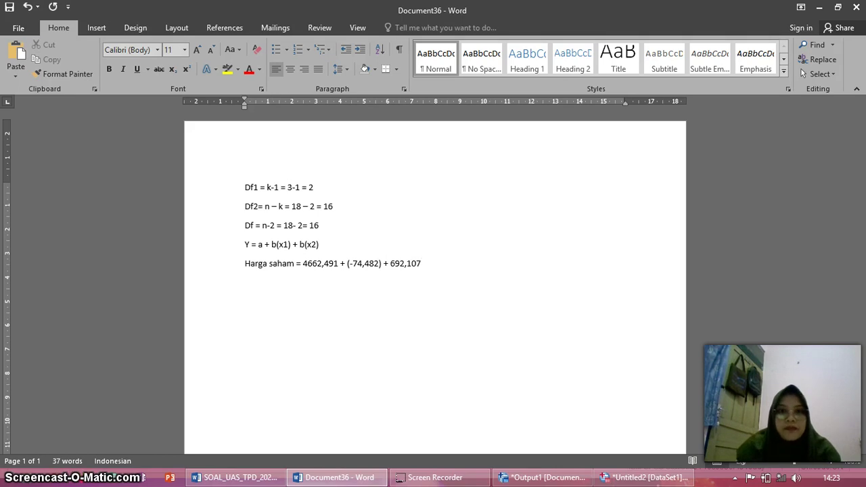
Check the PER and ROI B values in the SPSS Coefficients table and return to Document36 in Word.
{"action": "left_click", "coordinate": [538, 477]}
{"action": "left_click", "coordinate": [266, 421]}
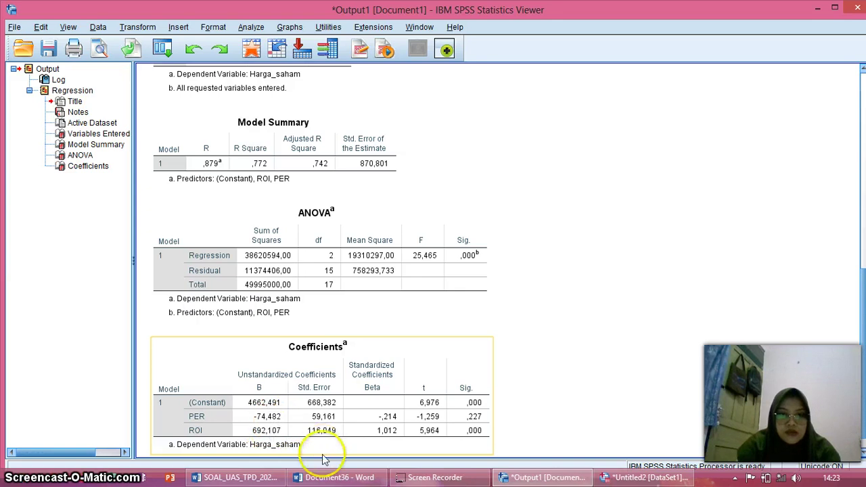
{"action": "left_click", "coordinate": [323, 480]}
{"action": "left_click", "coordinate": [359, 416]}
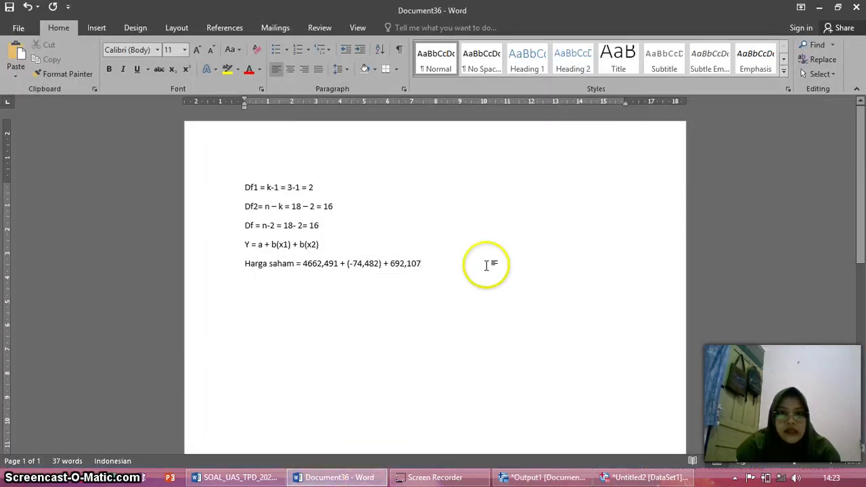
Start a second equation on a new line with "Harga saham =".
{"action": "key", "text": "Return"}
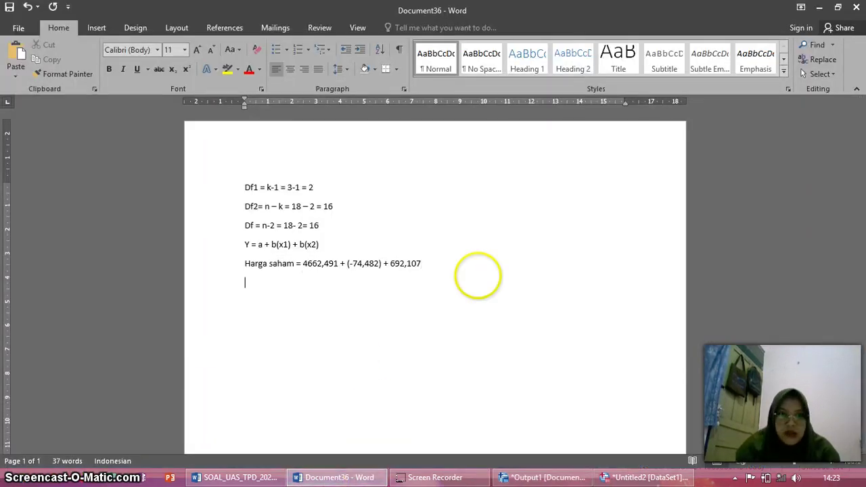
{"action": "type", "text": "hRG"}
{"action": "key", "text": "BackSpace"}
{"action": "key", "text": "BackSpace"}
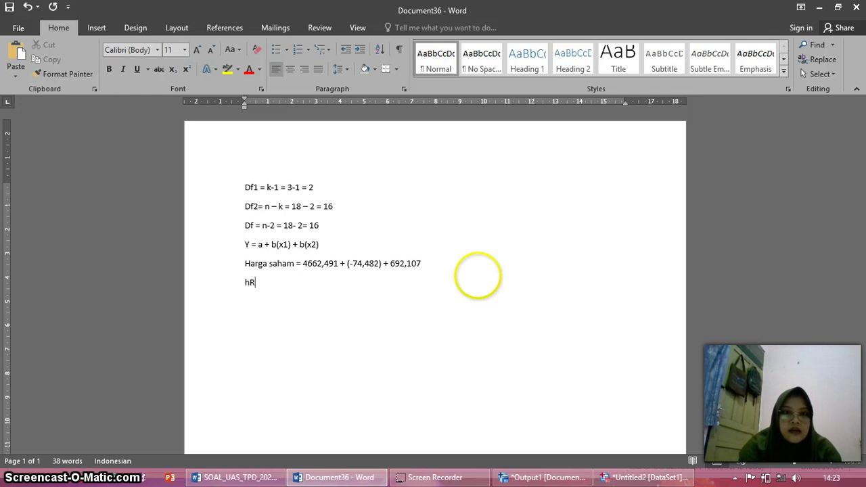
{"action": "type", "text": "A"}
{"action": "key", "text": "BackSpace"}
{"action": "type", "text": "arga sa"}
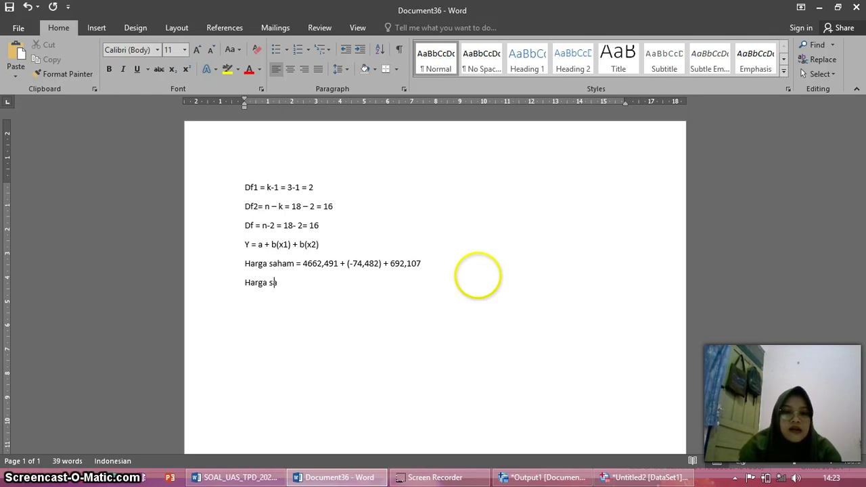
{"action": "type", "text": "ham ="}
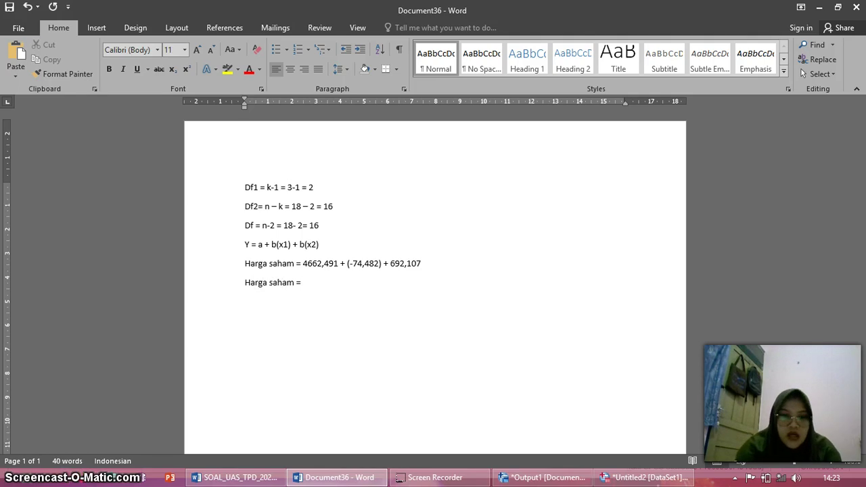
Enter the constant "4662,491 +" after the equals sign in the second Harga saham equation.
{"action": "type", "text": " 4662"}
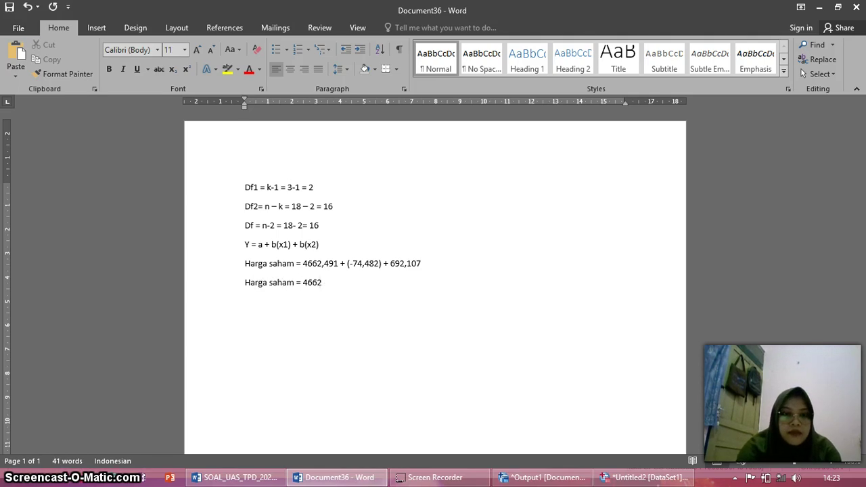
{"action": "type", "text": ","}
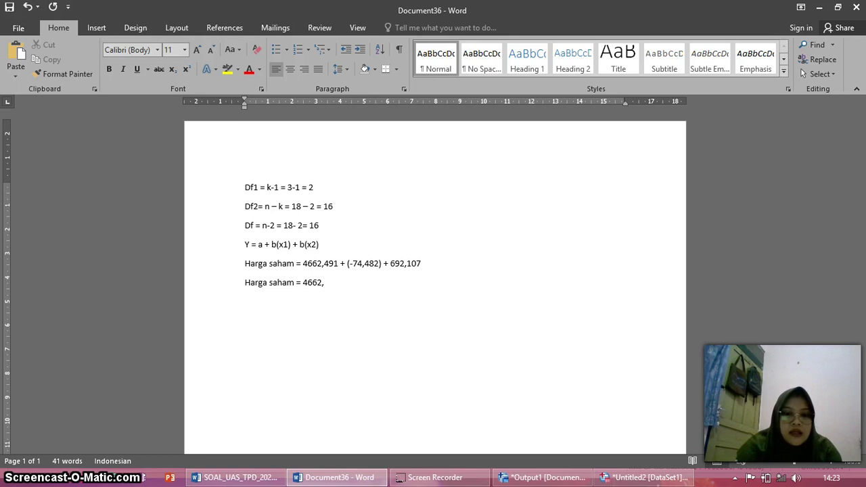
{"action": "type", "text": "49"}
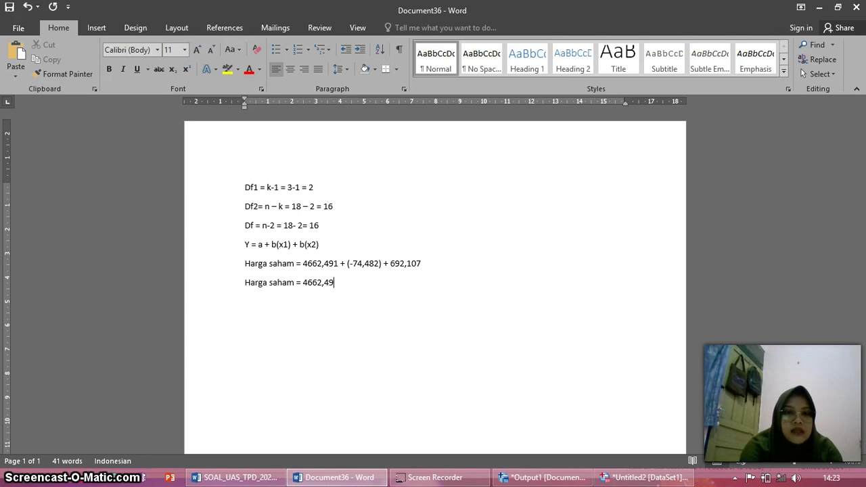
{"action": "type", "text": "1 ="}
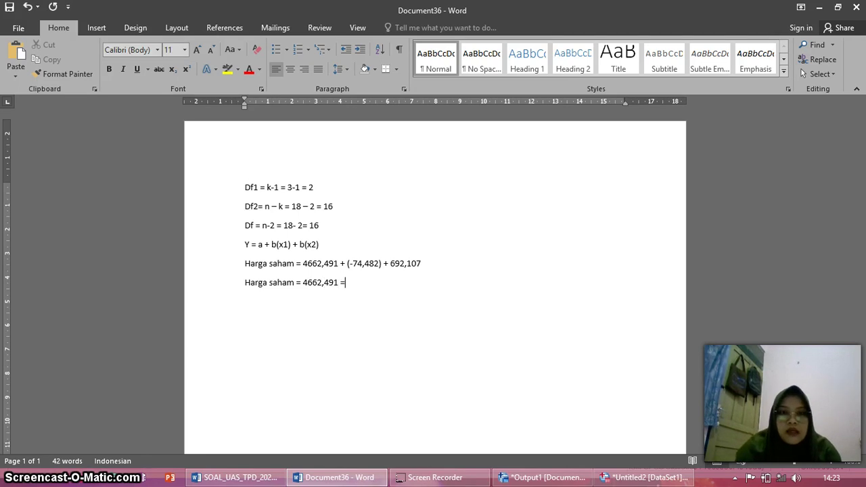
{"action": "key", "text": "BackSpace"}
{"action": "type", "text": "+ "}
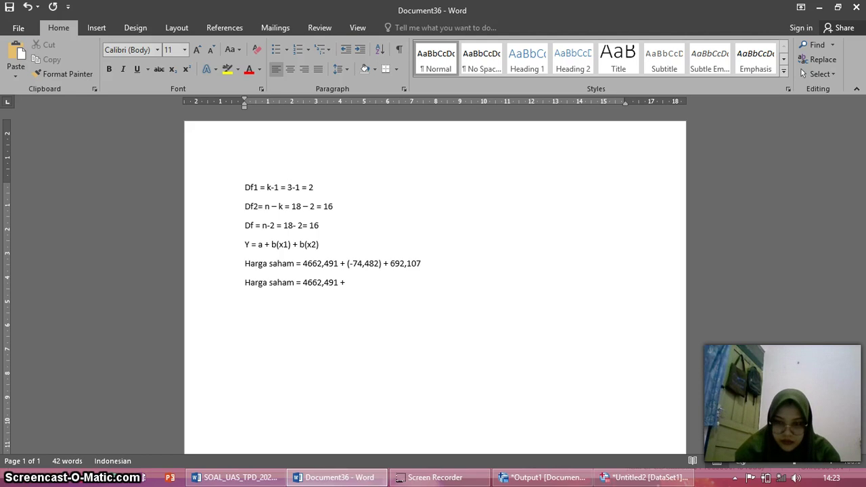
Extend the second Harga saham equation with the PER coefficient and its input value as "-74,482 (6)".
{"action": "type", "text": "("}
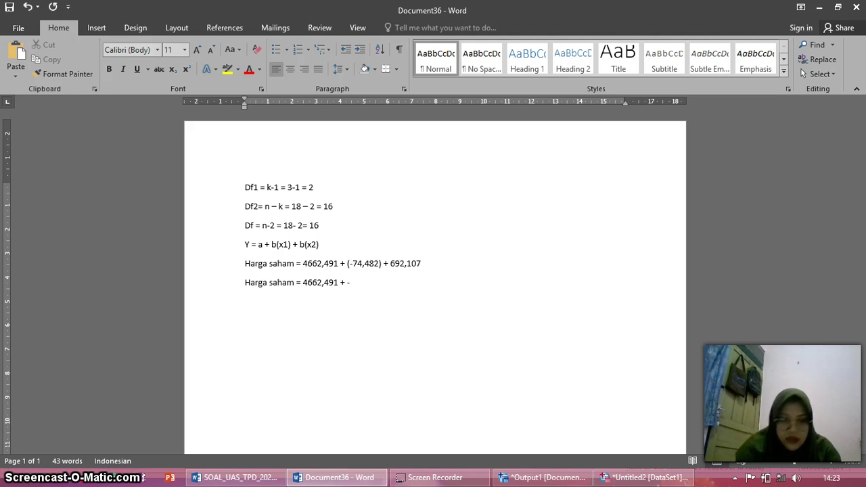
{"action": "type", "text": "74"}
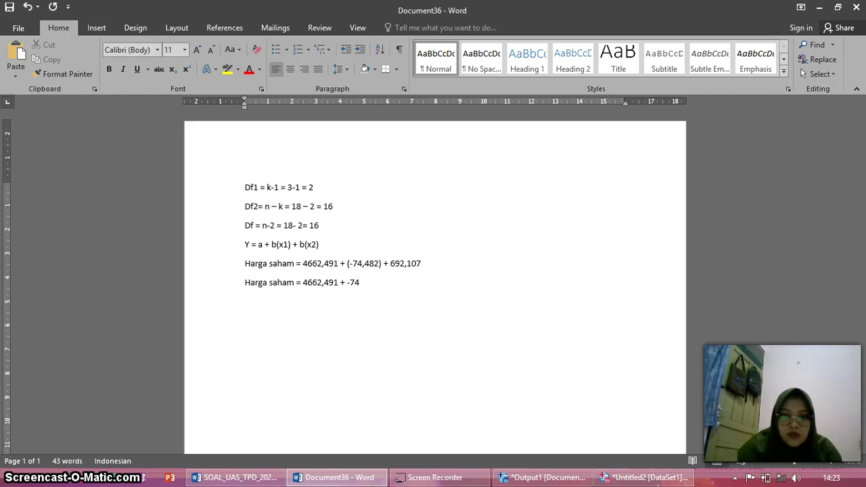
{"action": "type", "text": ","}
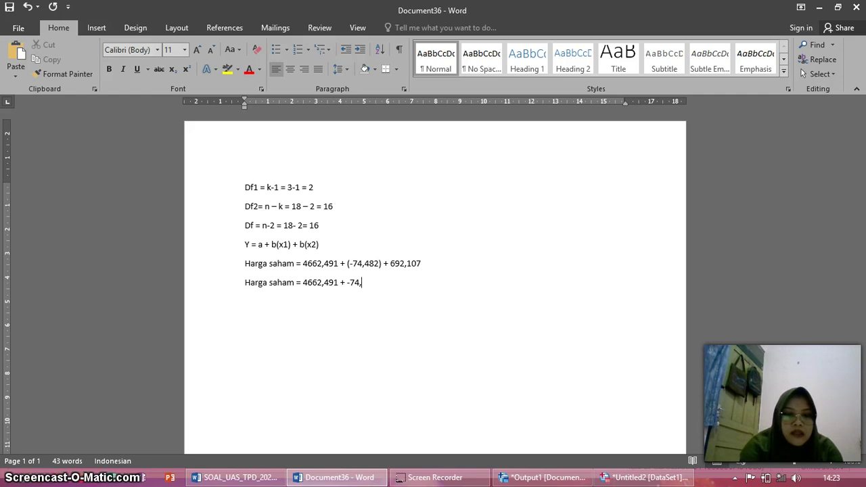
{"action": "type", "text": "482"}
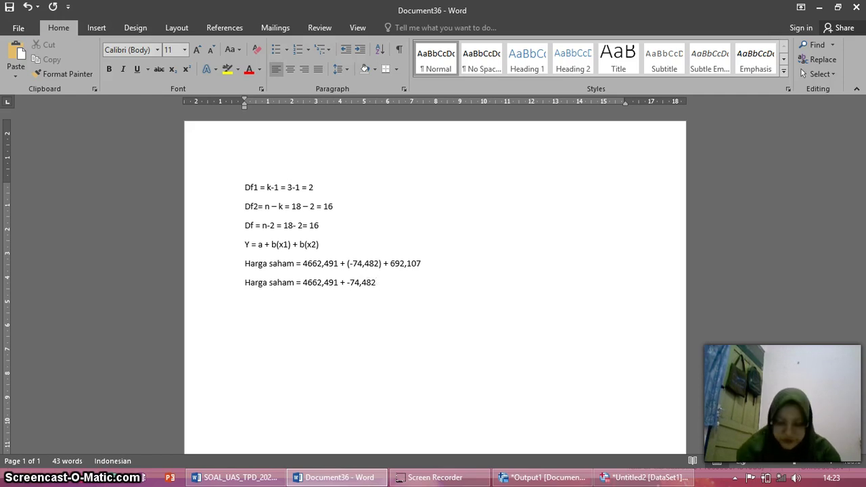
{"action": "type", "text": " ("}
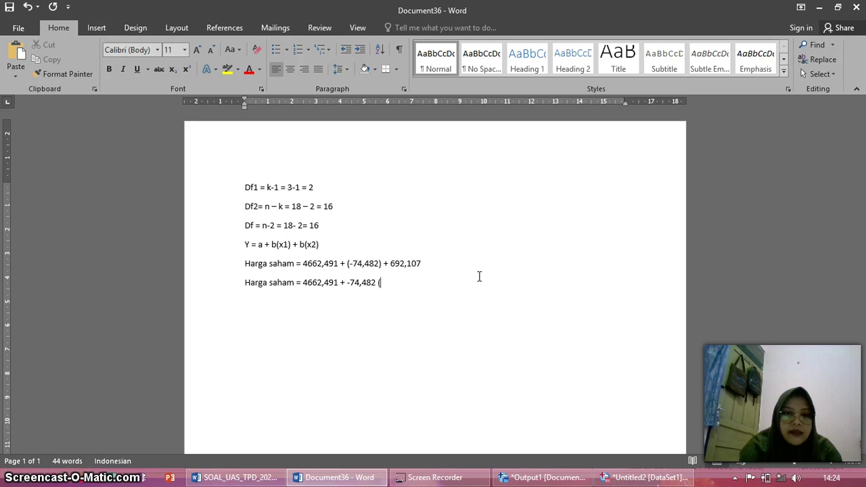
{"action": "type", "text": "6)"}
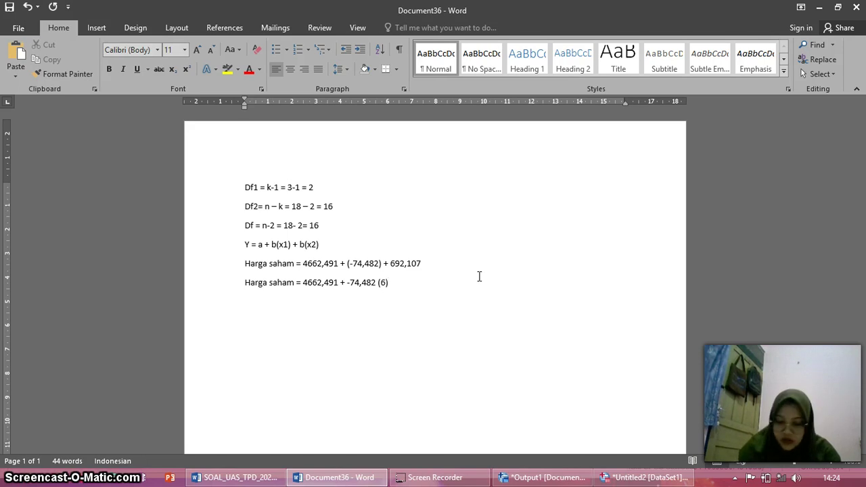
Complete the second Harga saham equation with the ROI term "+692,107 (8)".
{"action": "type", "text": " +"}
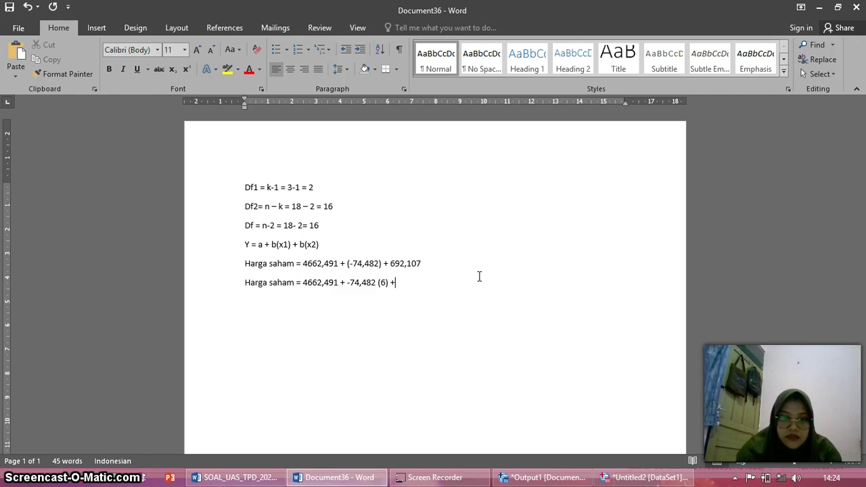
{"action": "type", "text": "692"}
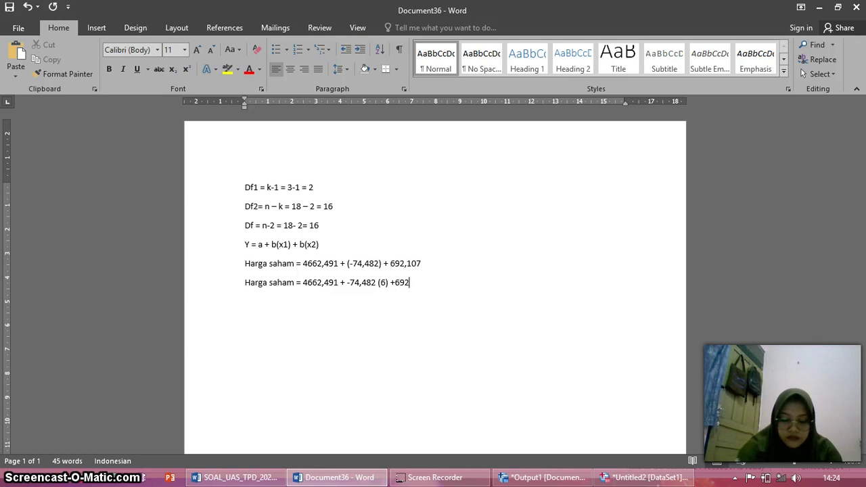
{"action": "type", "text": ",1"}
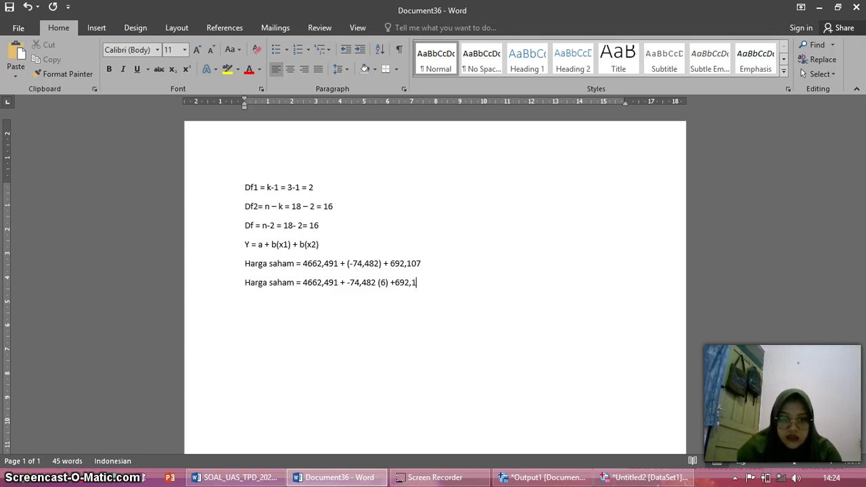
{"action": "type", "text": "07"}
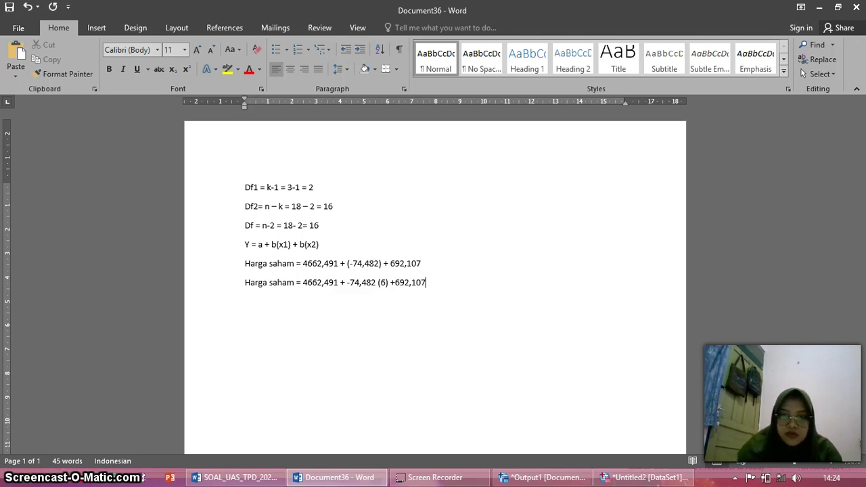
{"action": "type", "text": " ("}
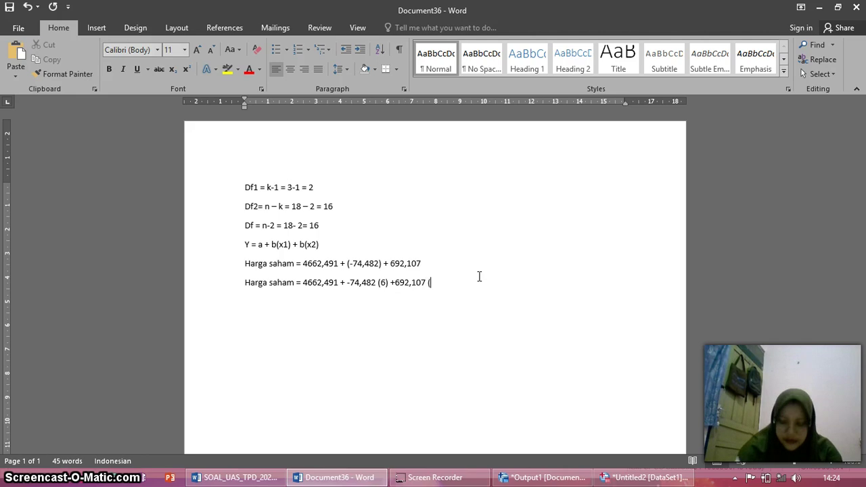
{"action": "type", "text": "8"}
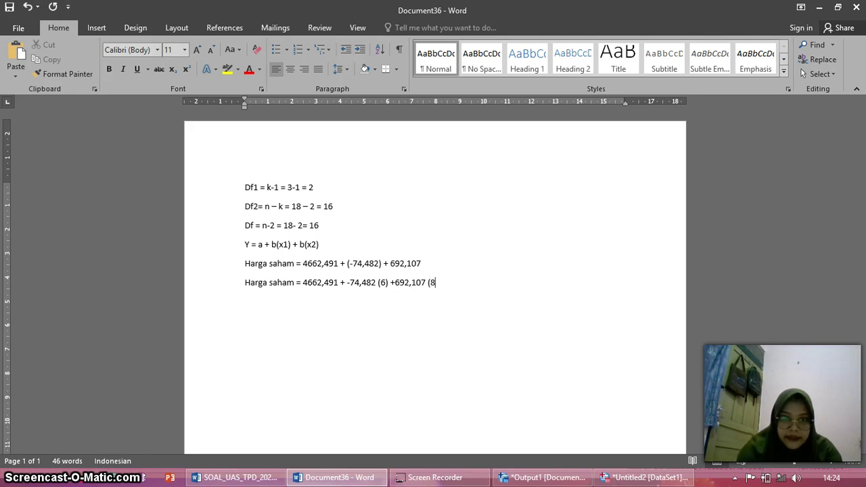
{"action": "type", "text": ")"}
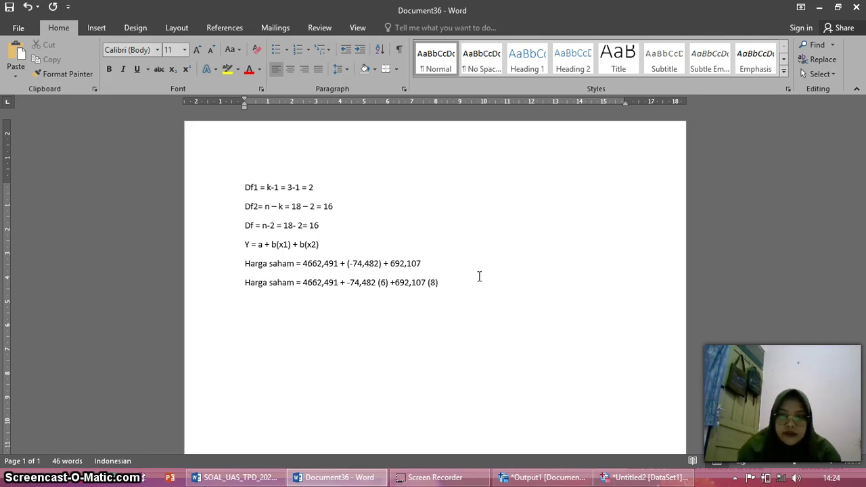
Start a third equation on a new line with "Harga saham = 4662,491 +".
{"action": "key", "text": "Return"}
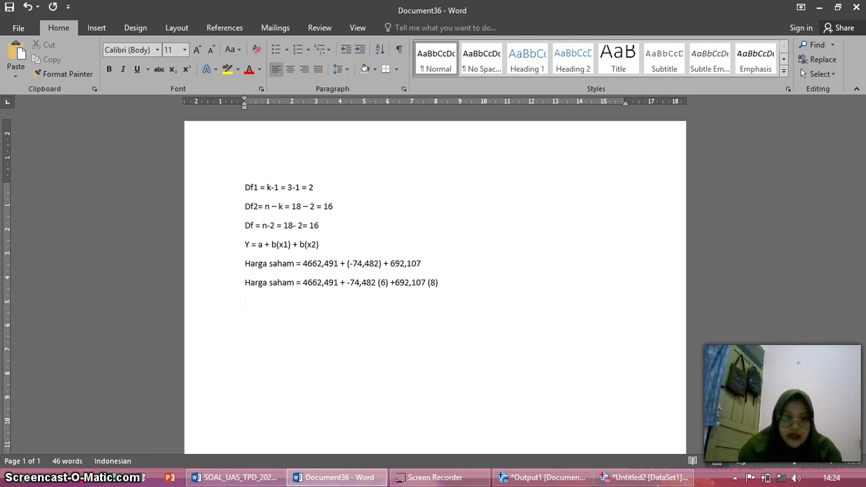
{"action": "type", "text": "hR"}
{"action": "key", "text": "BackSpace"}
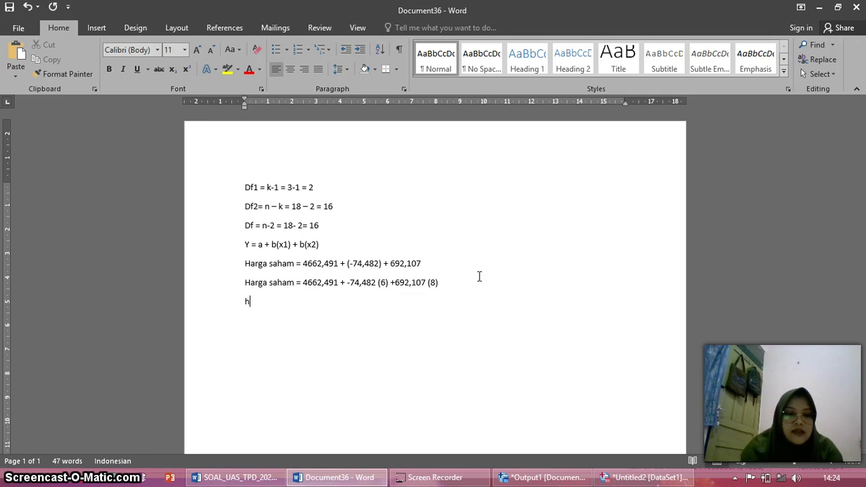
{"action": "type", "text": "arga s"}
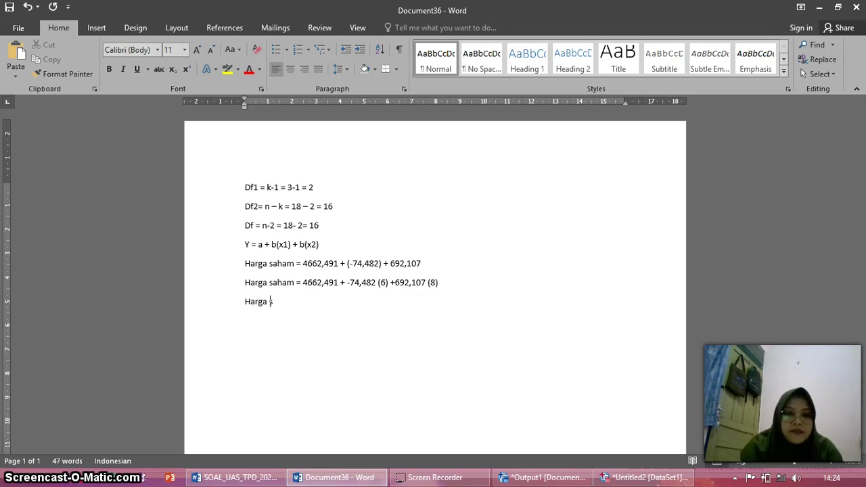
{"action": "type", "text": "aham "}
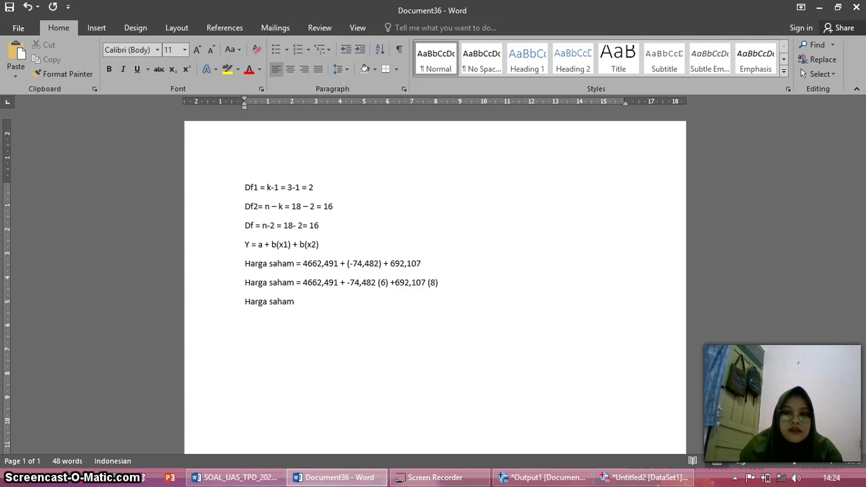
{"action": "type", "text": "= "}
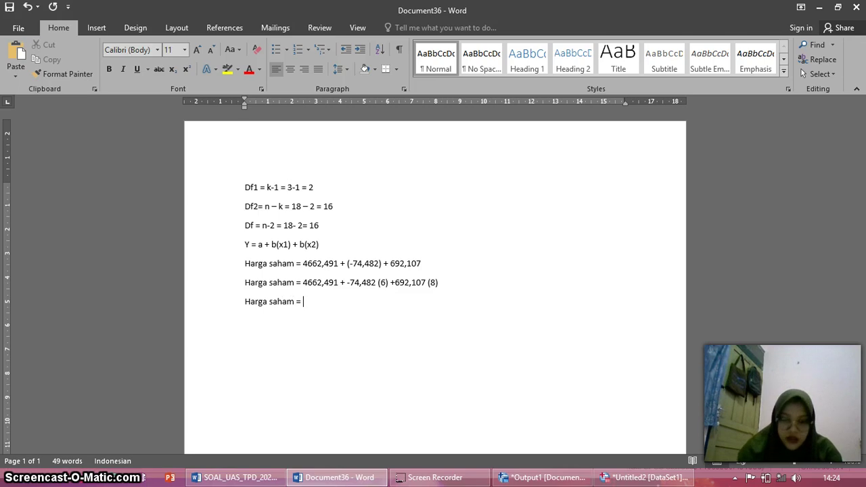
{"action": "type", "text": "466"}
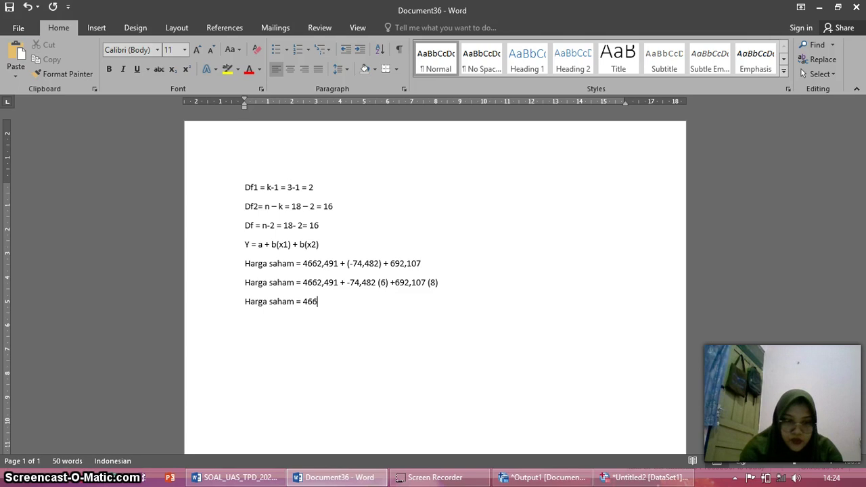
{"action": "type", "text": "2,"}
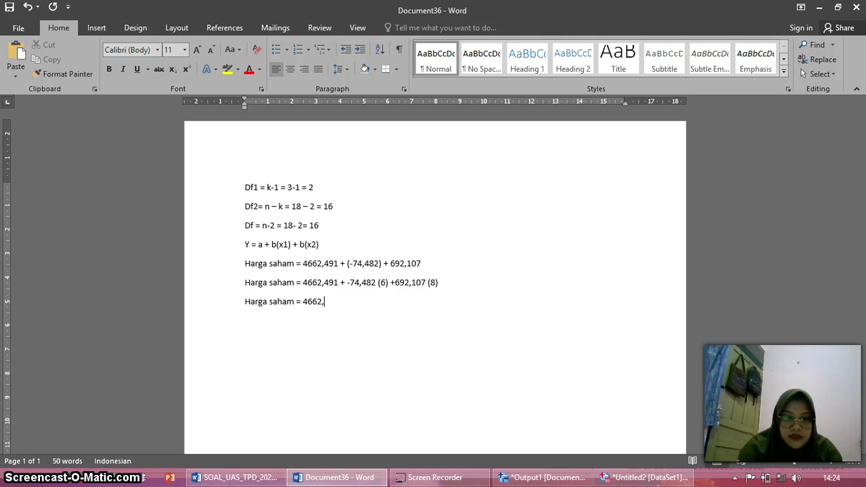
{"action": "type", "text": "491"}
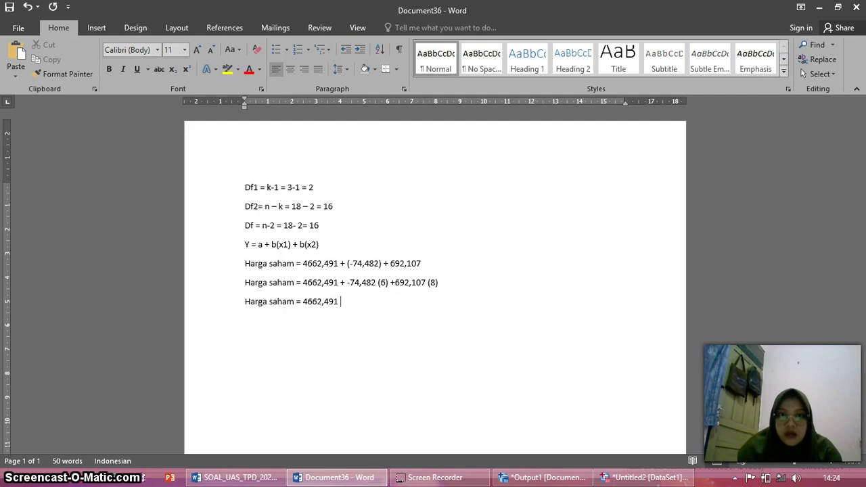
{"action": "type", "text": " +"}
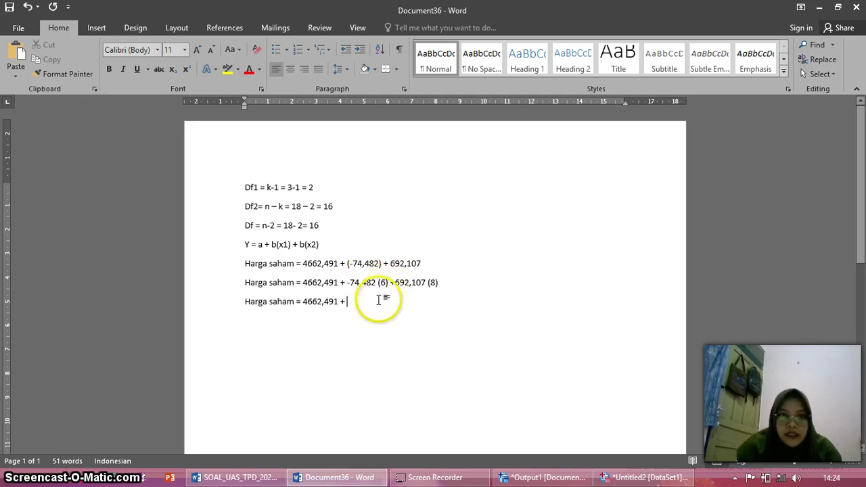
Complete the third Harga saham equation with the multiplied-out PER and ROI terms "-446,892 + 5536,856".
{"action": "type", "text": "-"}
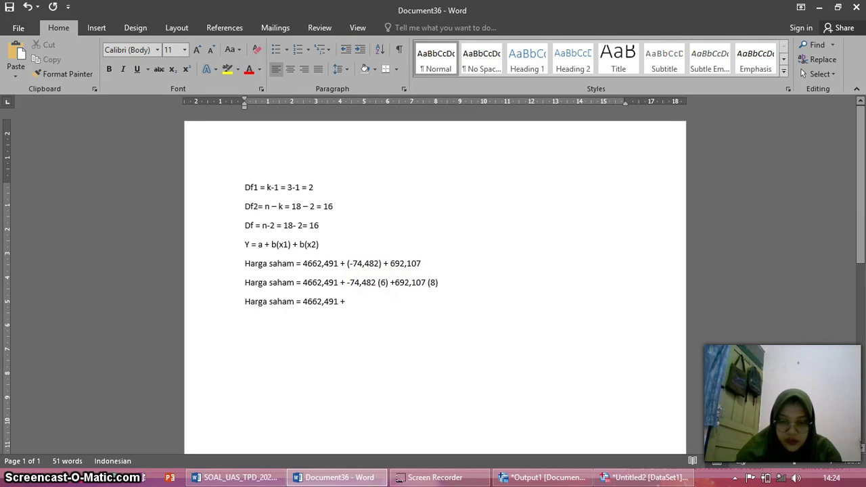
{"action": "type", "text": "44"}
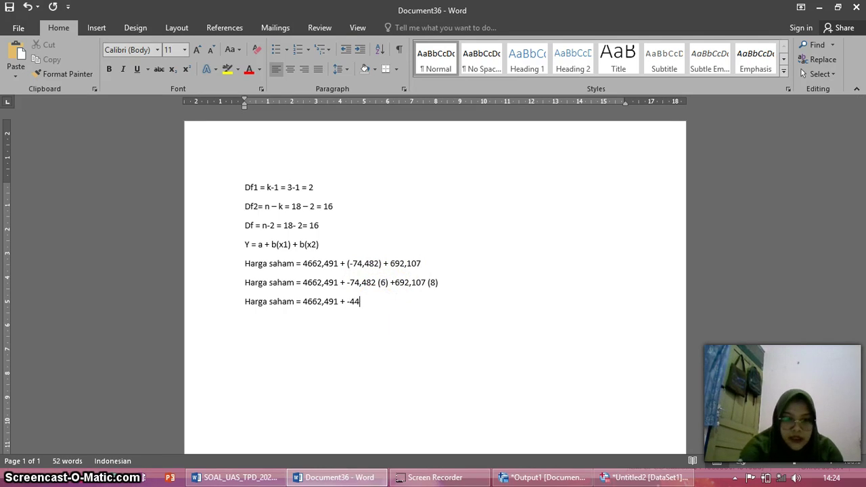
{"action": "type", "text": "6,"}
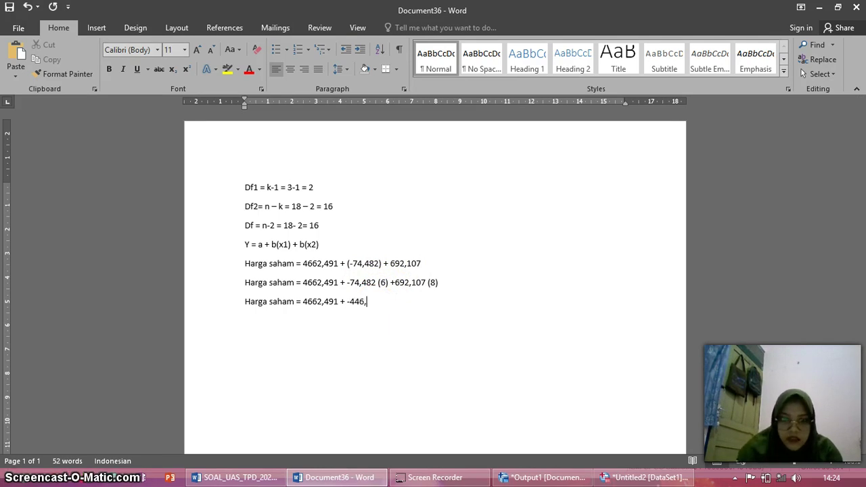
{"action": "type", "text": "892 "}
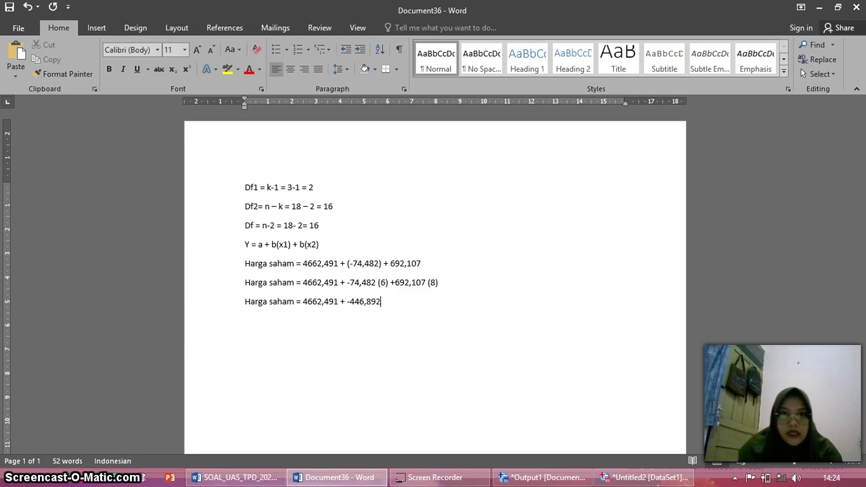
{"action": "type", "text": "+"}
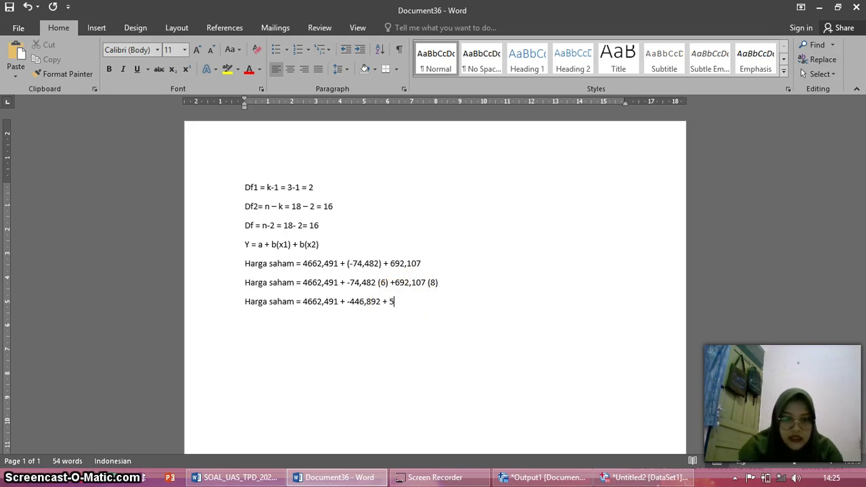
{"action": "type", "text": "55"}
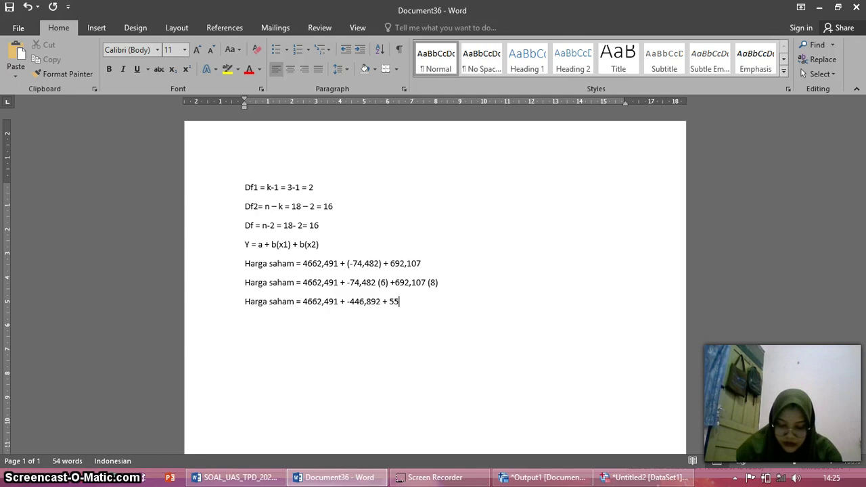
{"action": "type", "text": "3"}
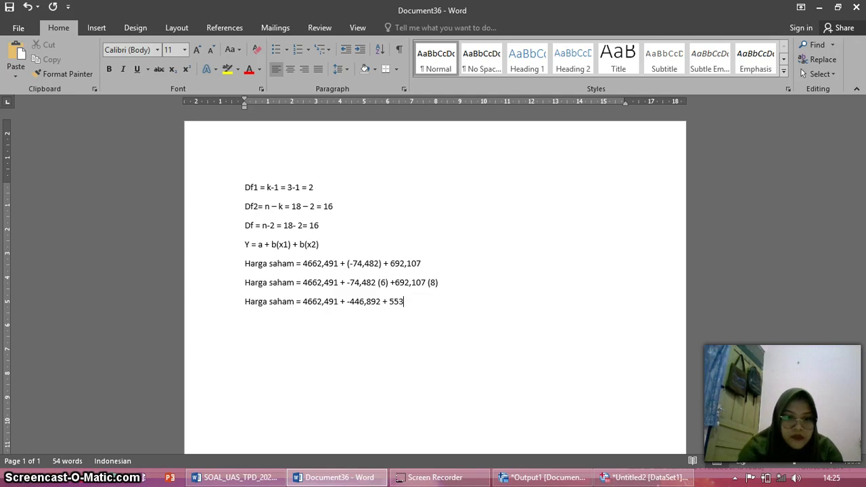
{"action": "type", "text": "6,856"}
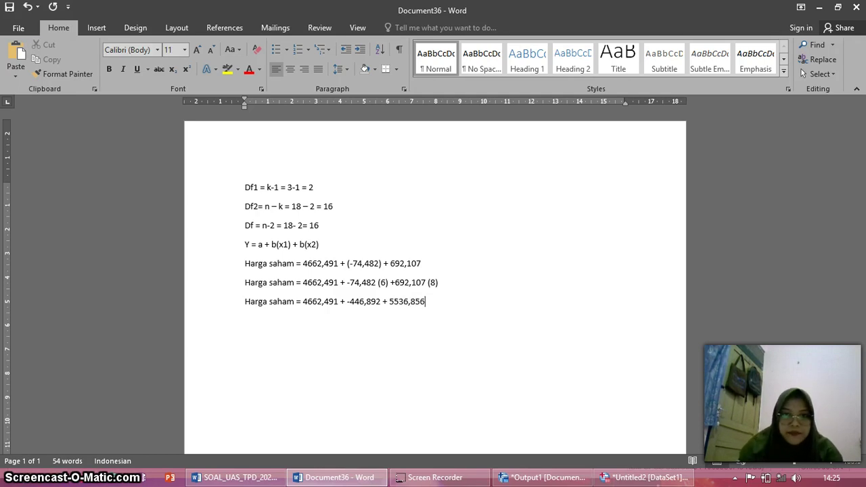
Add the computed result on a new line as "Harga saham = 9.752,455".
{"action": "key", "text": "Return"}
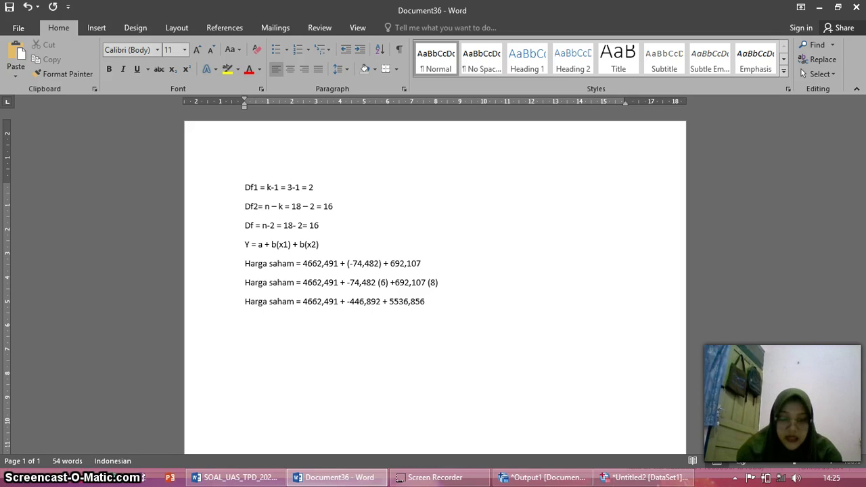
{"action": "type", "text": "Harga s"}
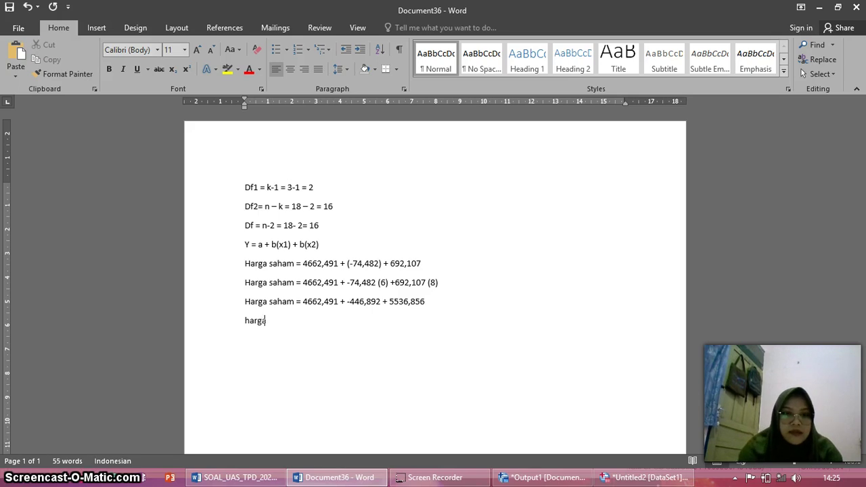
{"action": "type", "text": "aham "}
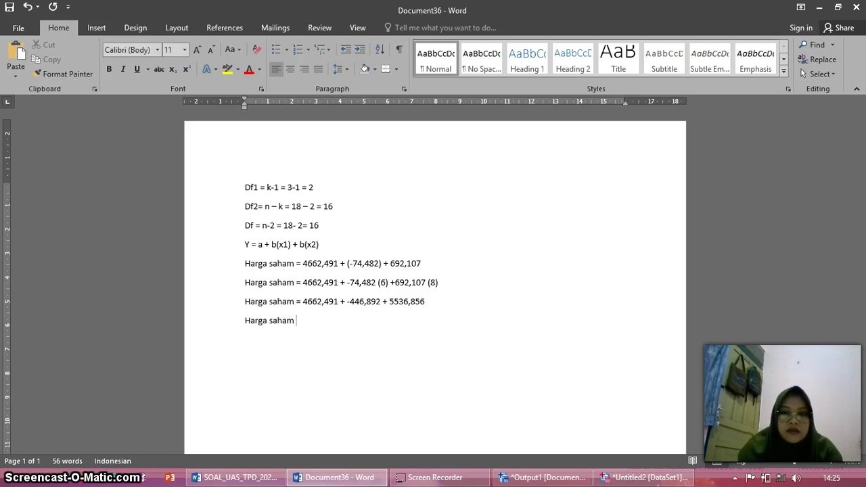
{"action": "type", "text": "= "}
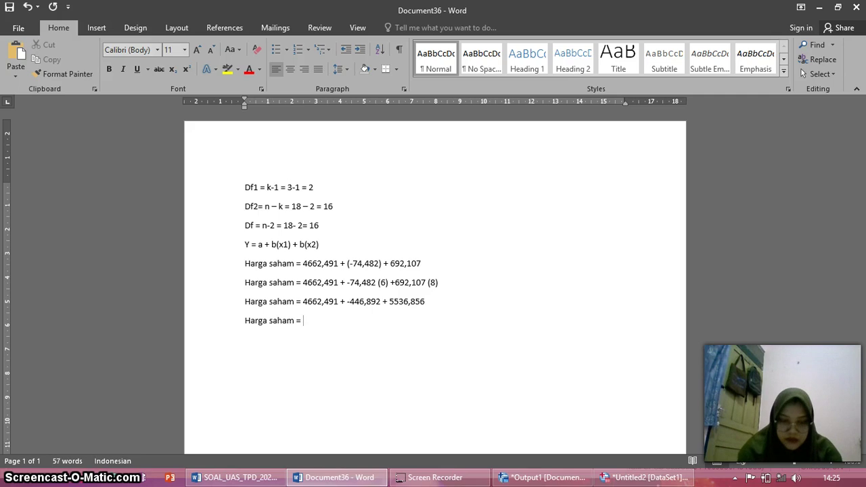
{"action": "type", "text": "9.7"}
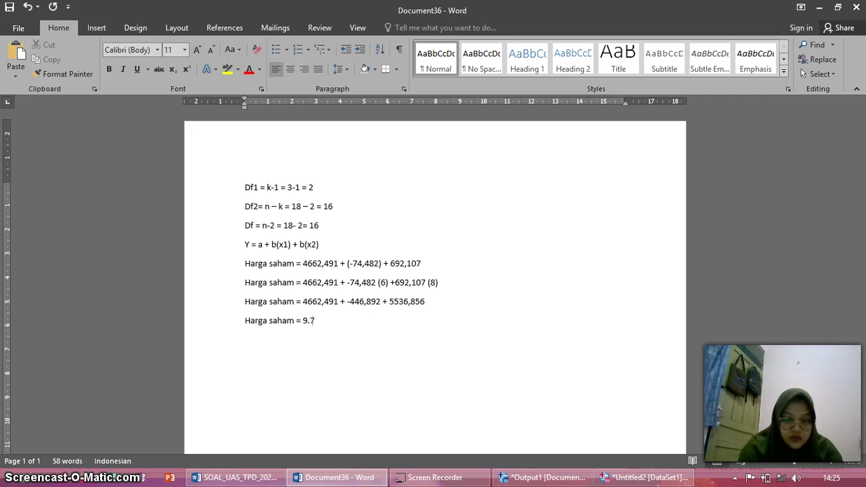
{"action": "type", "text": "52"}
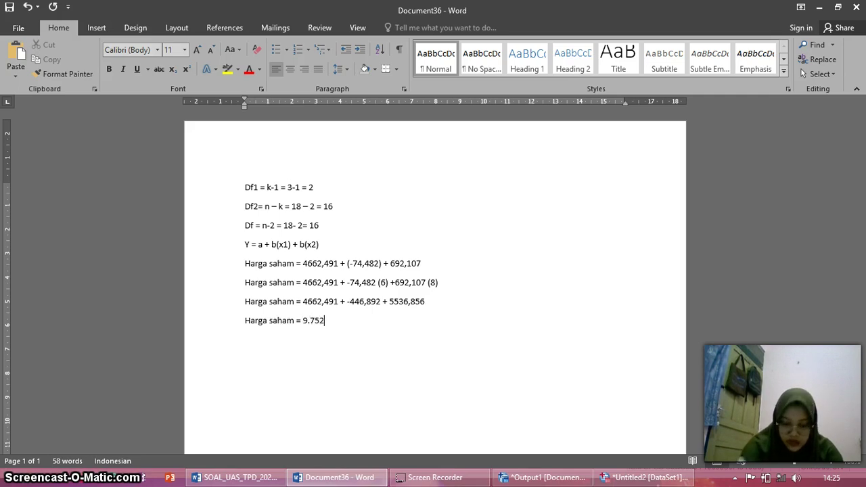
{"action": "type", "text": ",4"}
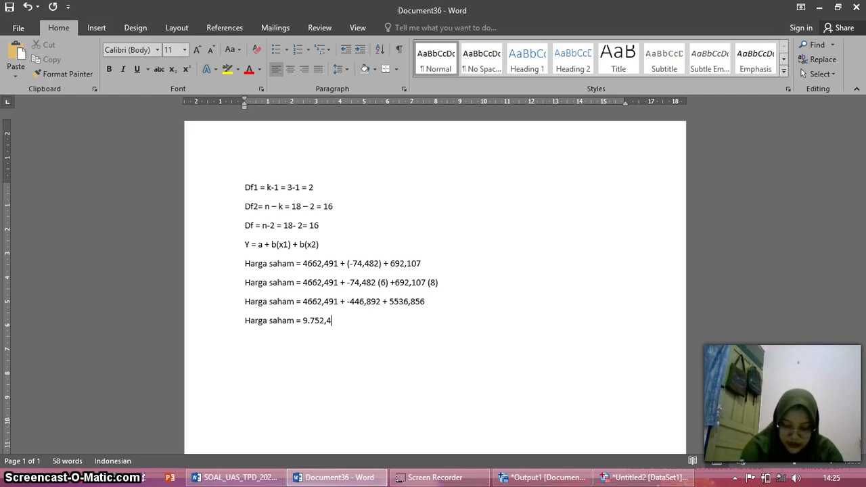
{"action": "type", "text": "55"}
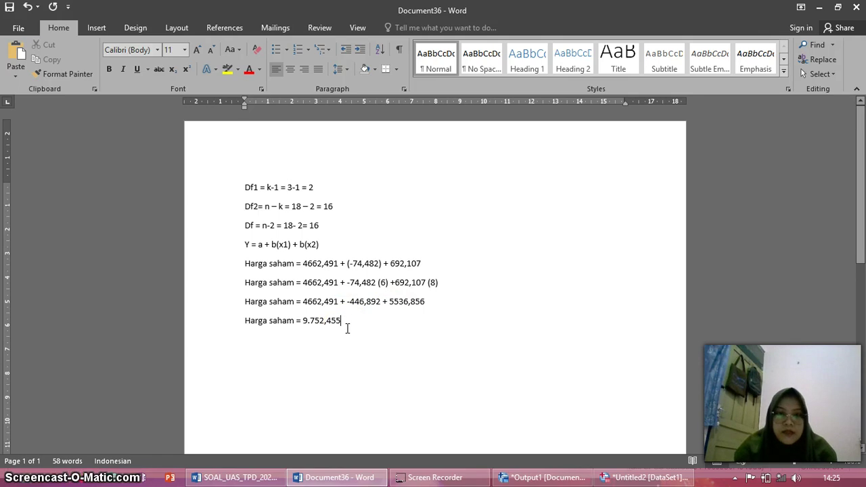
Write the concluding sentence "Dapat disimpulkan bahwa rumus persamaannya adalah" on a new line below the result.
{"action": "key", "text": "Return"}
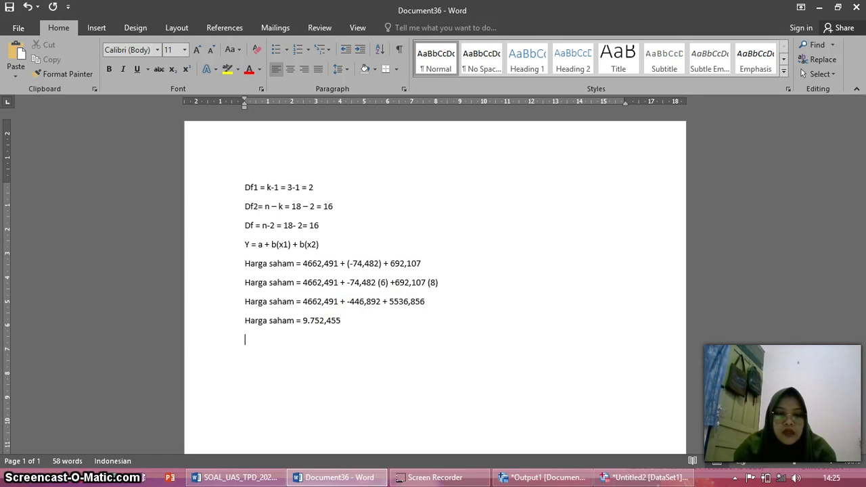
{"action": "type", "text": "Dapat si"}
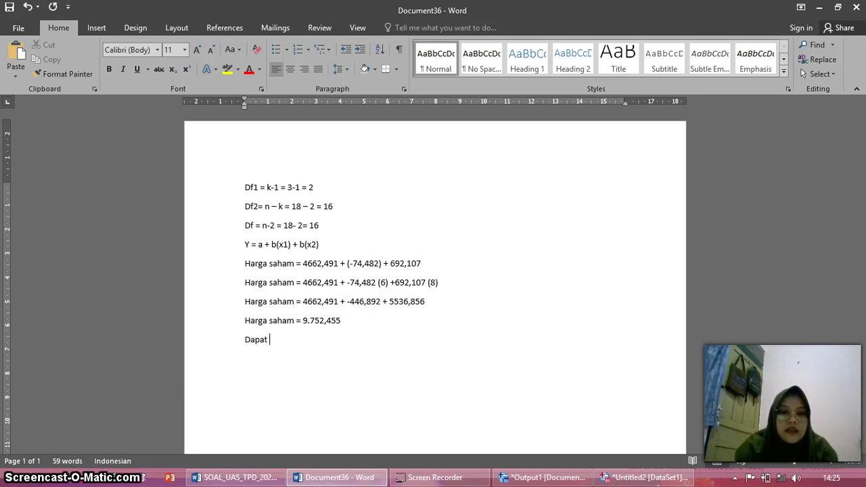
{"action": "key", "text": "BackSpace"}
{"action": "key", "text": "BackSpace"}
{"action": "type", "text": "d"}
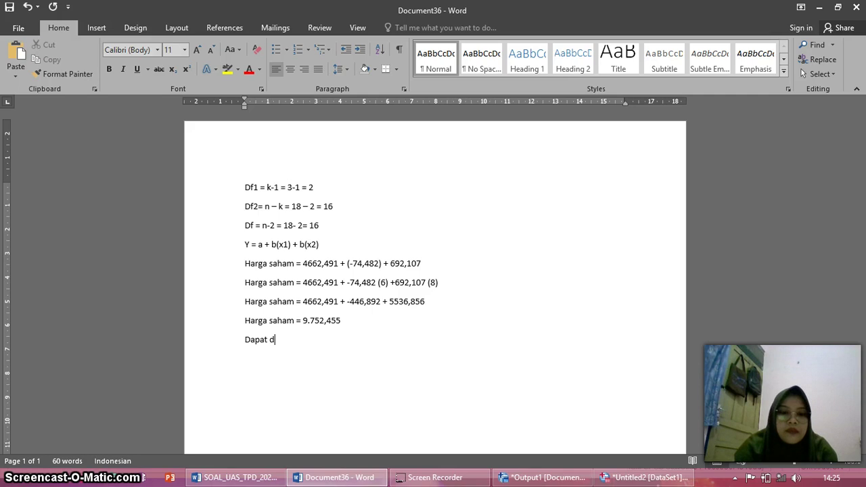
{"action": "type", "text": "isimpul"}
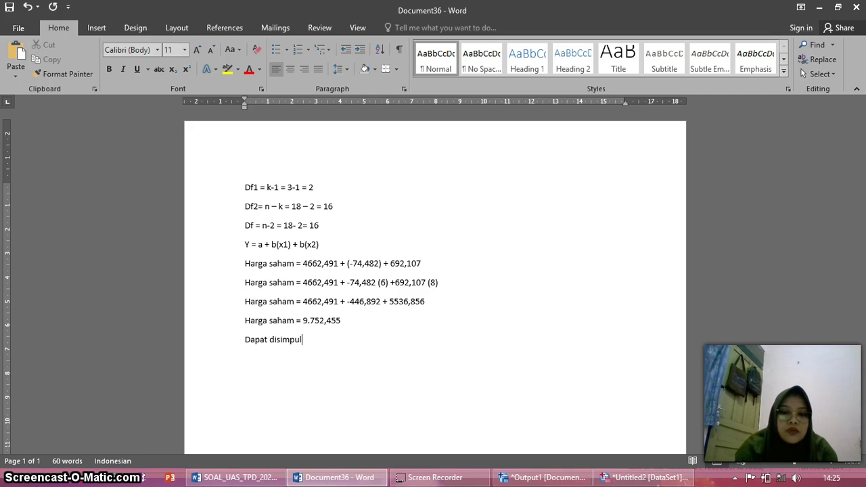
{"action": "type", "text": "kan bahwa "}
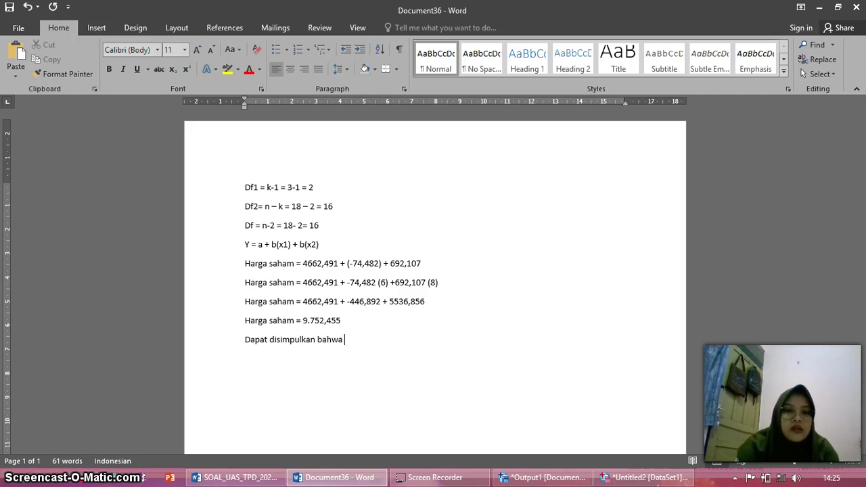
{"action": "type", "text": "rumus "}
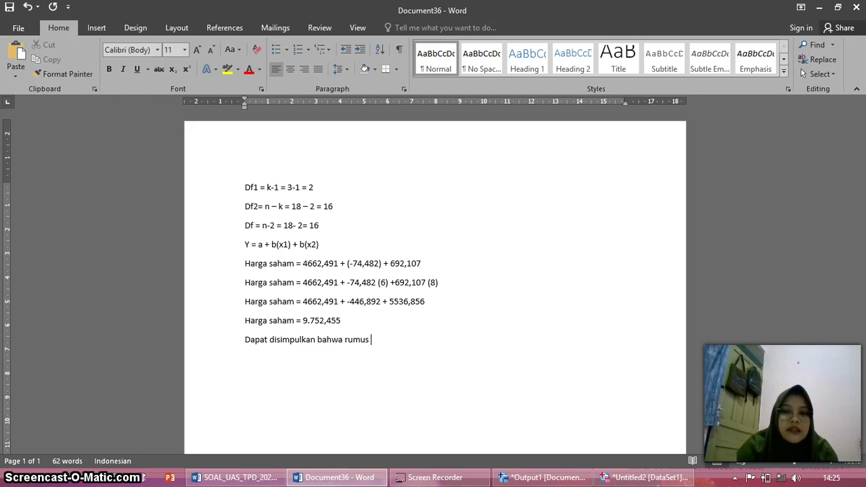
{"action": "type", "text": "persamaa"}
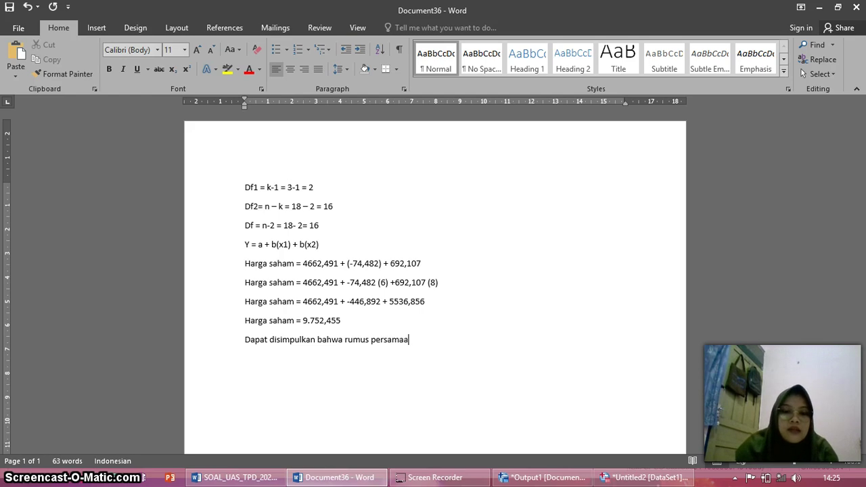
{"action": "type", "text": "nnya ad"}
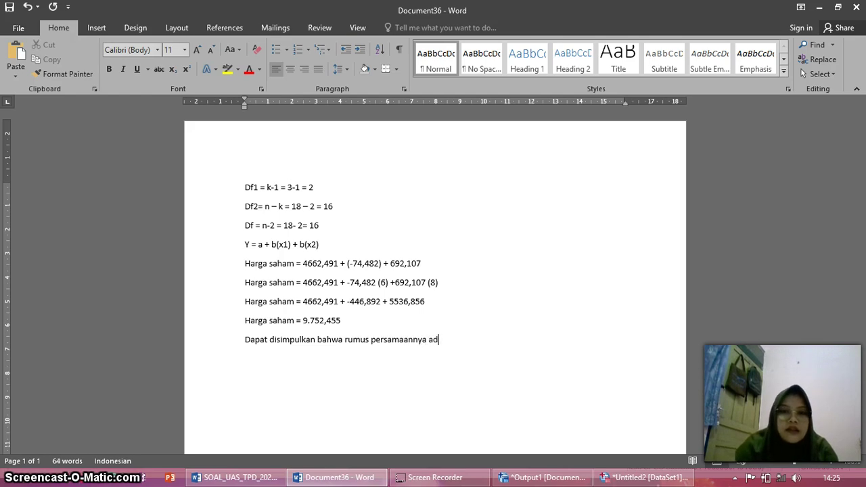
{"action": "type", "text": "alah"}
Begin the concluding equation on its own line with "Harga saham (y) = 4662,491".
{"action": "key", "text": "Return"}
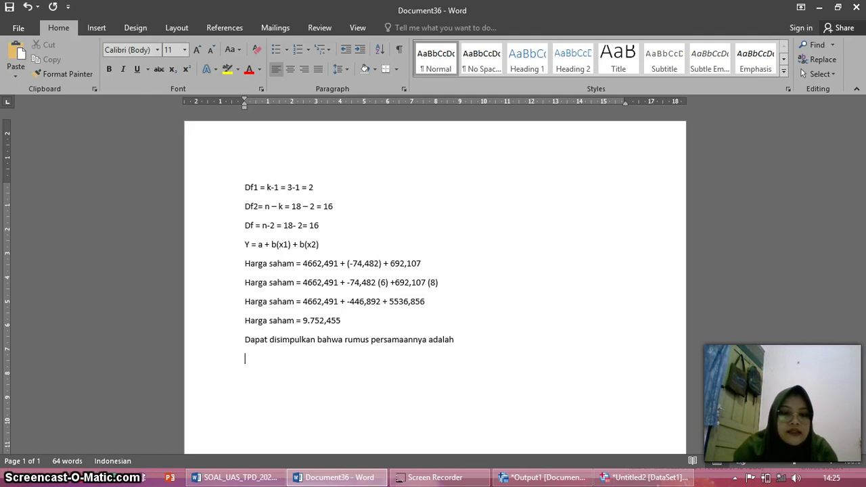
{"action": "type", "text": "Harga sah"}
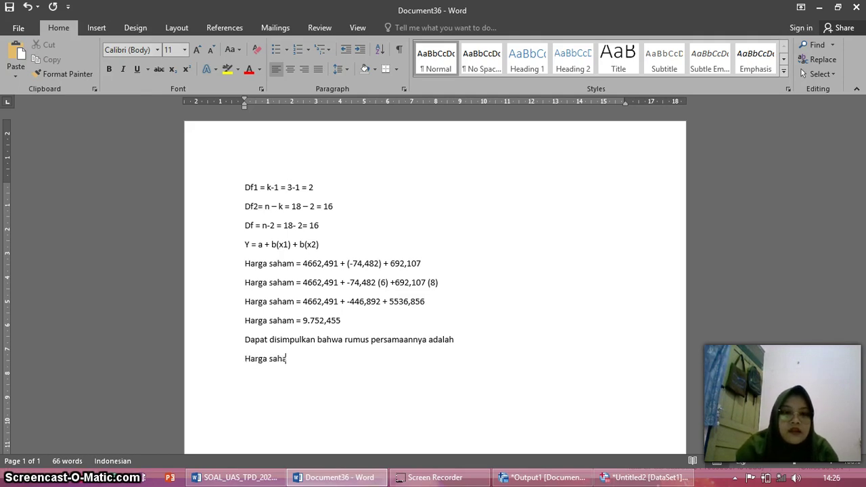
{"action": "type", "text": "am ("}
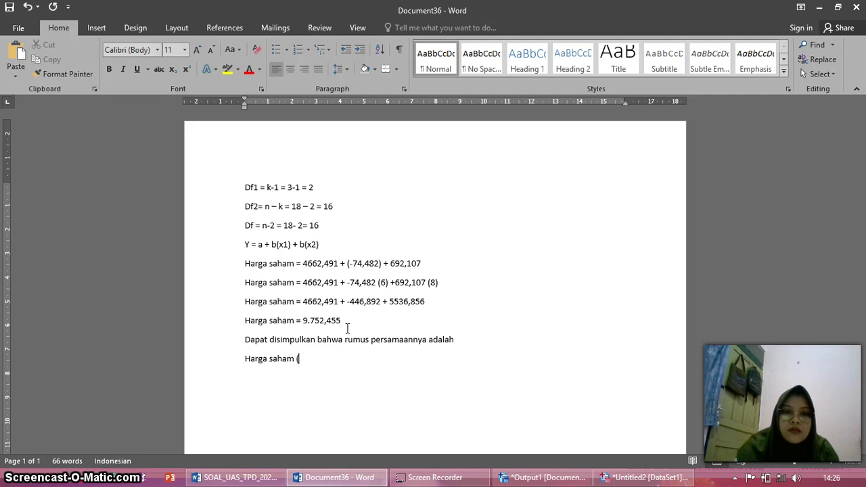
{"action": "type", "text": "y) "}
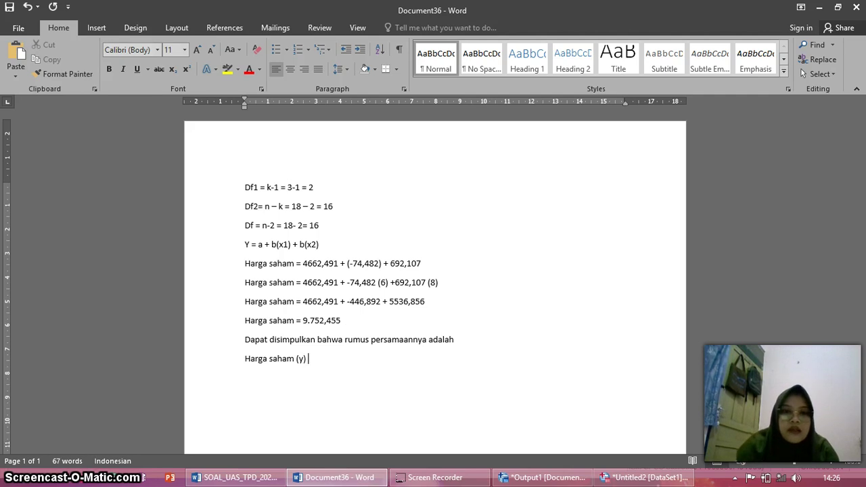
{"action": "type", "text": "="}
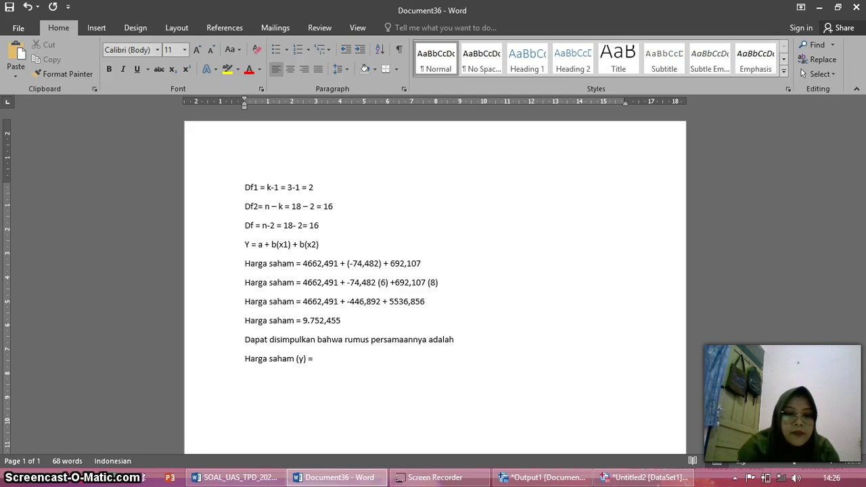
{"action": "type", "text": " 466"}
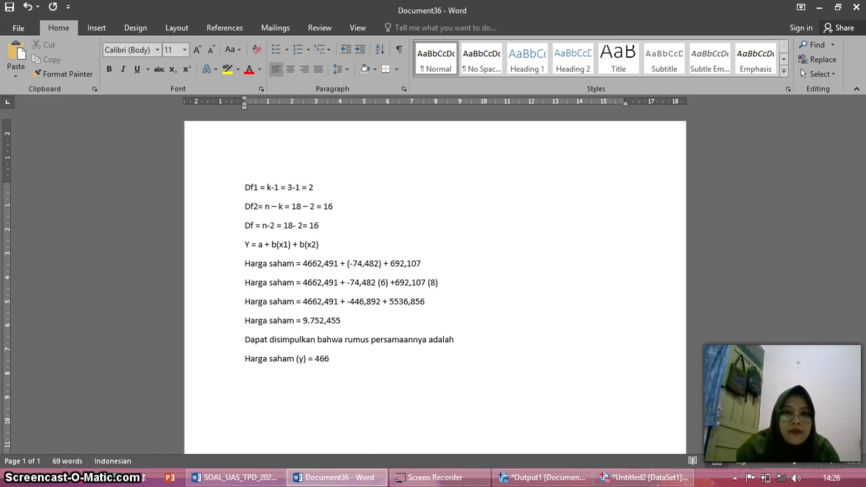
{"action": "type", "text": "2,"}
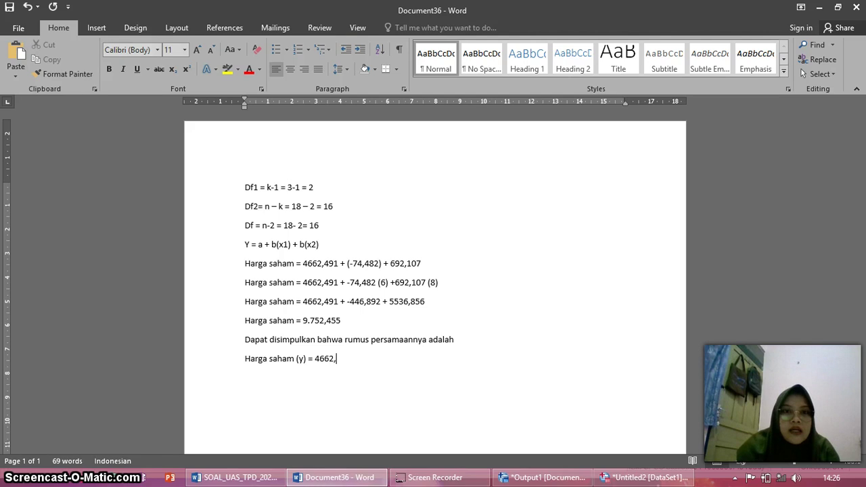
{"action": "type", "text": "491"}
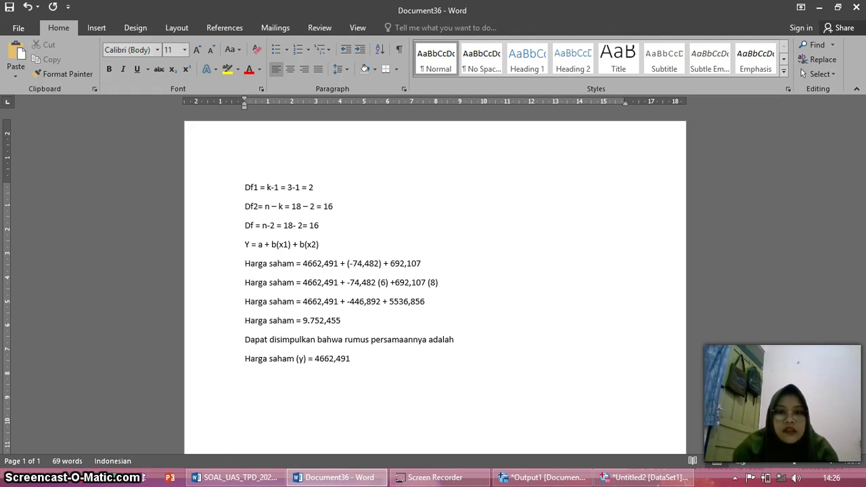
{"action": "type", "text": " ="}
{"action": "key", "text": "BackSpace"}
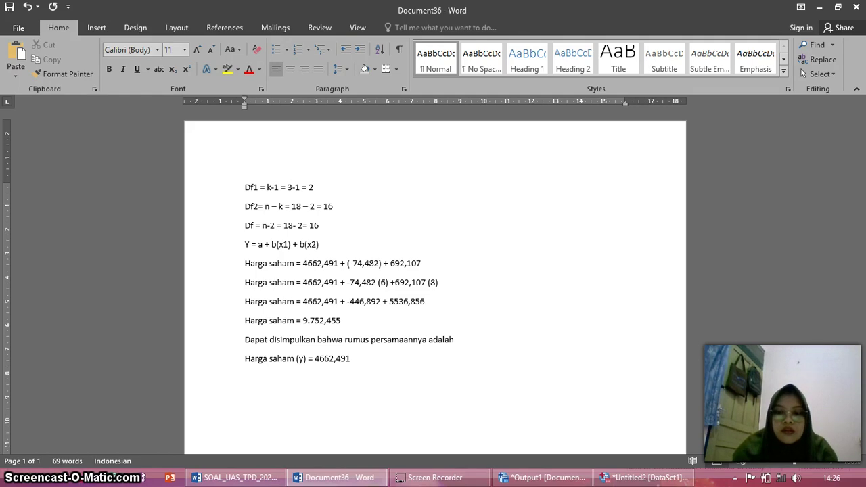
Complete the concluding equation with "+ (-74,482) + 692,107" and select the whole equation line.
{"action": "type", "text": "+"}
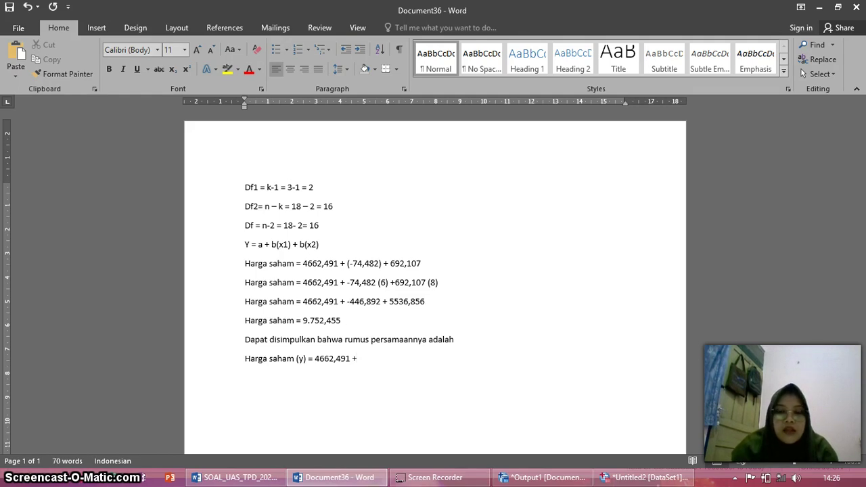
{"action": "type", "text": " ("}
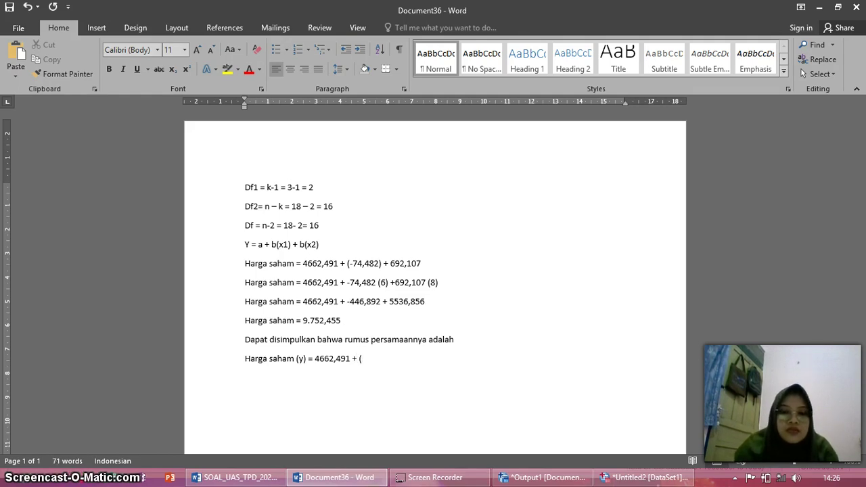
{"action": "type", "text": "-74"}
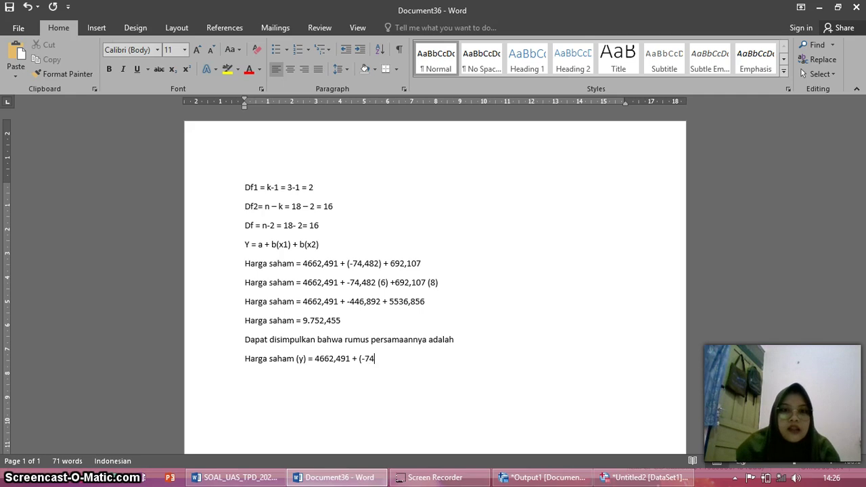
{"action": "type", "text": ","}
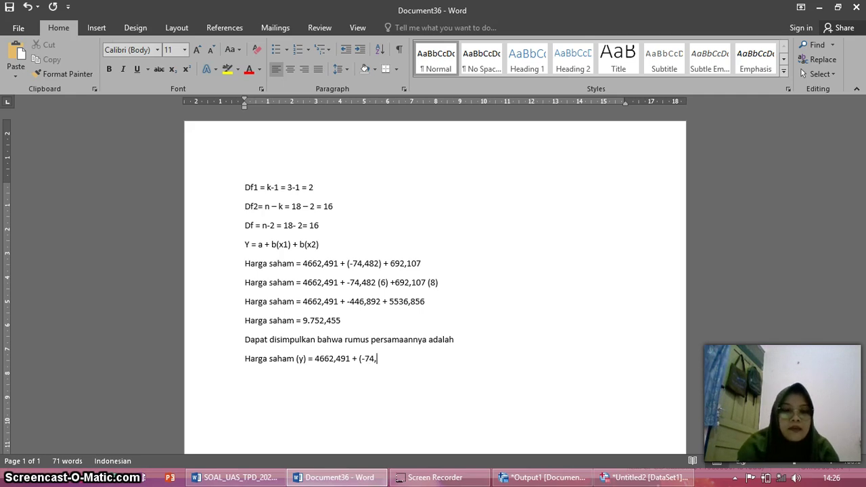
{"action": "type", "text": "482"}
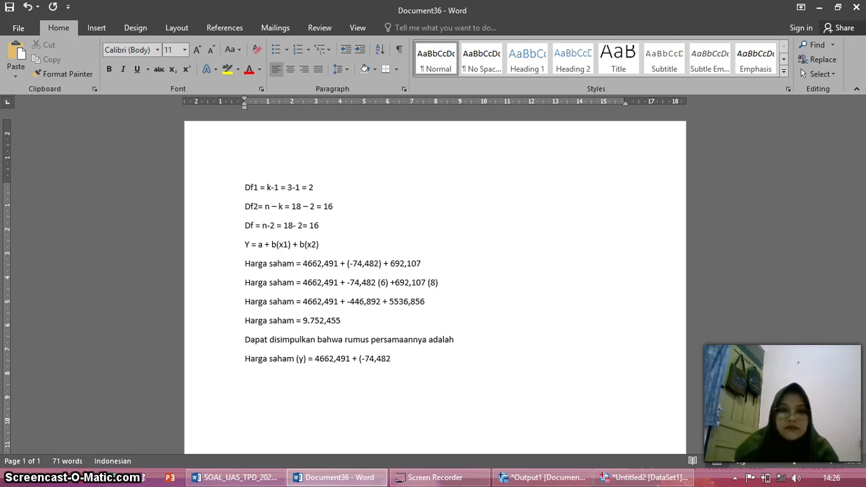
{"action": "type", "text": ")"}
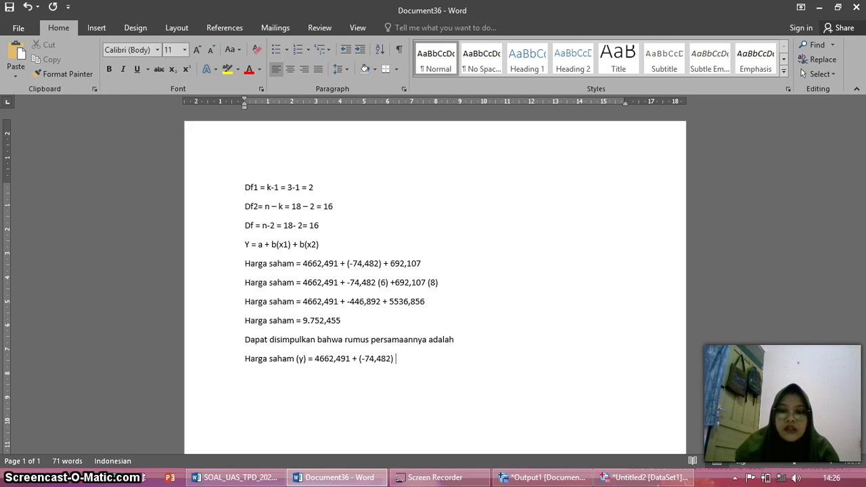
{"action": "type", "text": " + "}
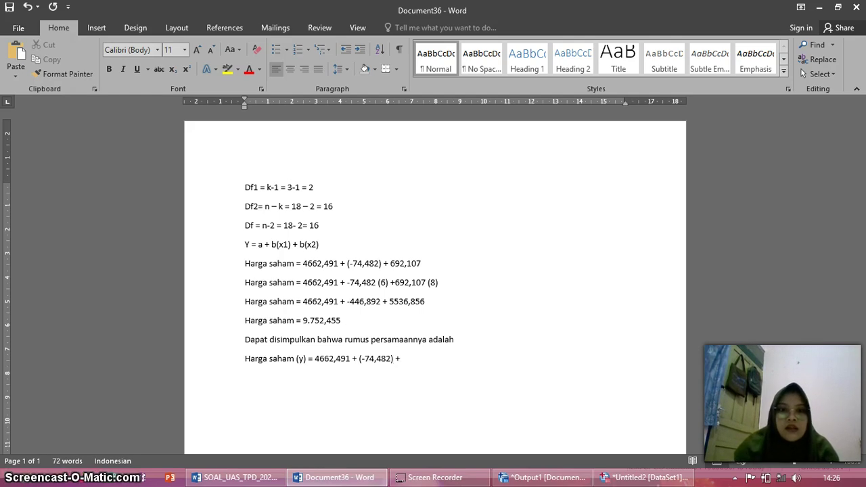
{"action": "type", "text": "69"}
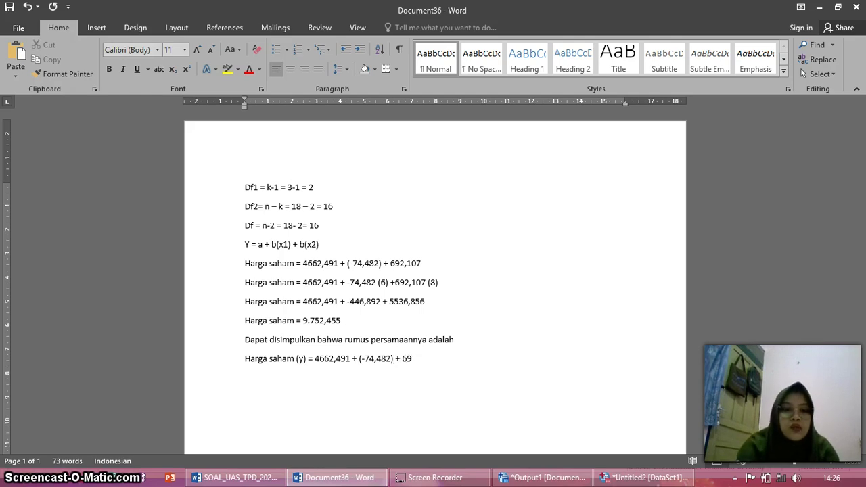
{"action": "type", "text": "2,107"}
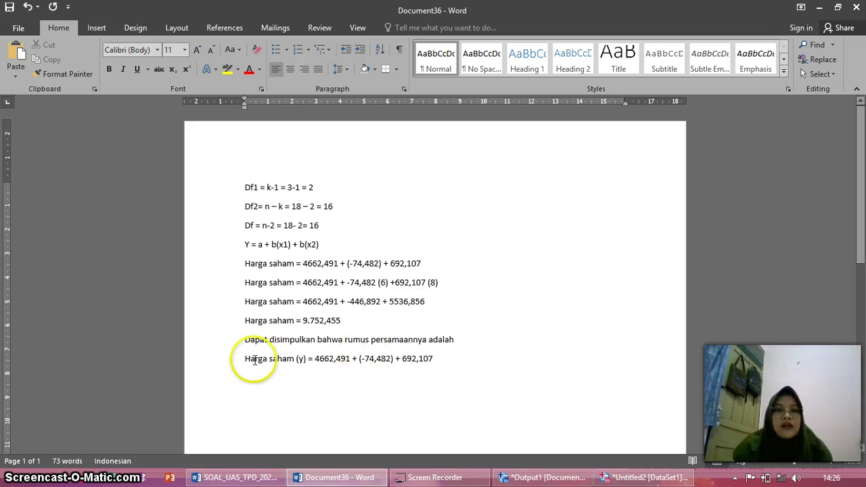
{"action": "left_click_drag", "start_coordinate": [244, 358], "coordinate": [439, 371]}
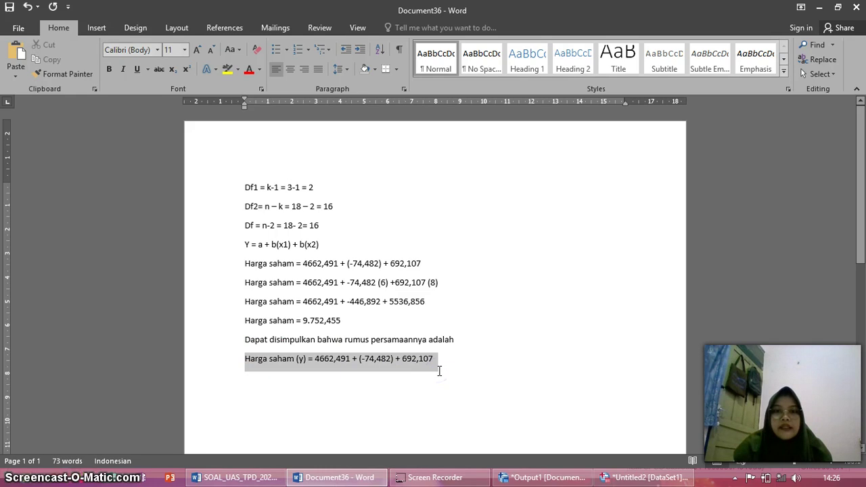
Make the concluding equation line and the "Harga saham = 9.752,455" result line bold.
{"action": "left_click", "coordinate": [446, 352]}
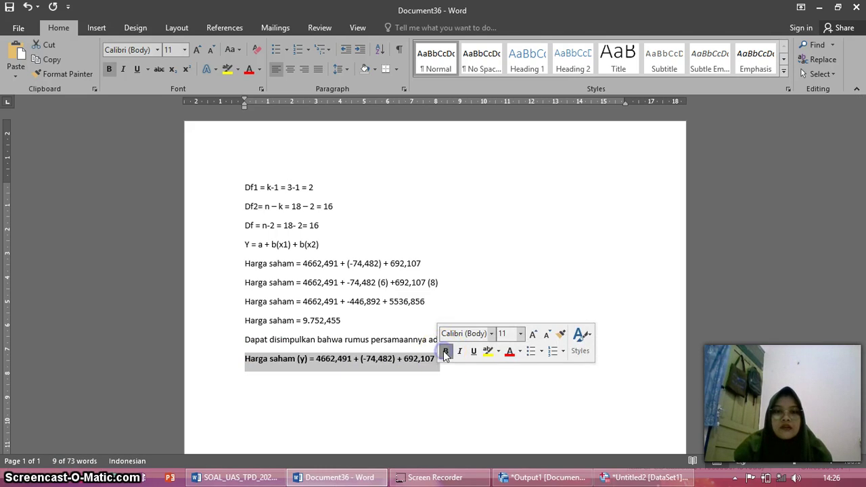
{"action": "left_click", "coordinate": [444, 371]}
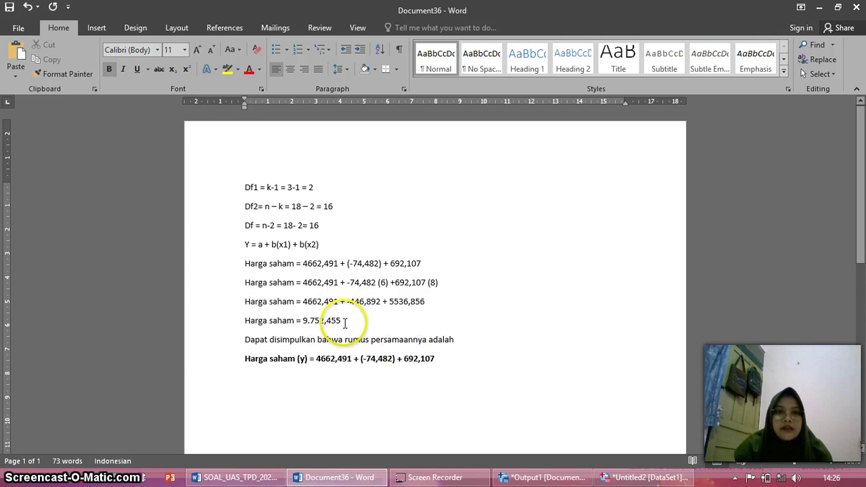
{"action": "left_click_drag", "start_coordinate": [345, 323], "coordinate": [255, 324]}
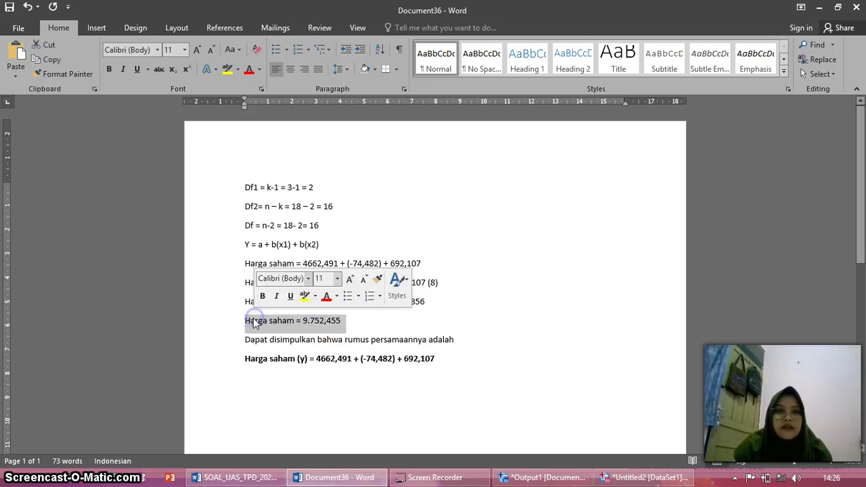
{"action": "left_click", "coordinate": [263, 296]}
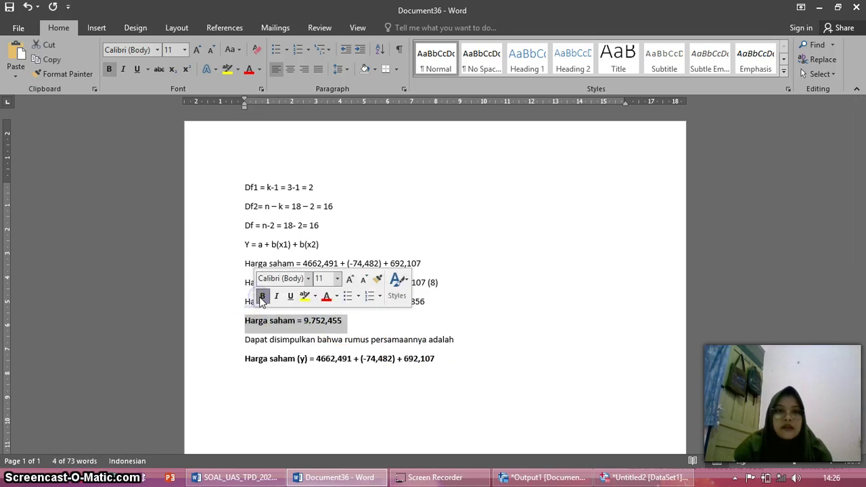
{"action": "left_click", "coordinate": [454, 362]}
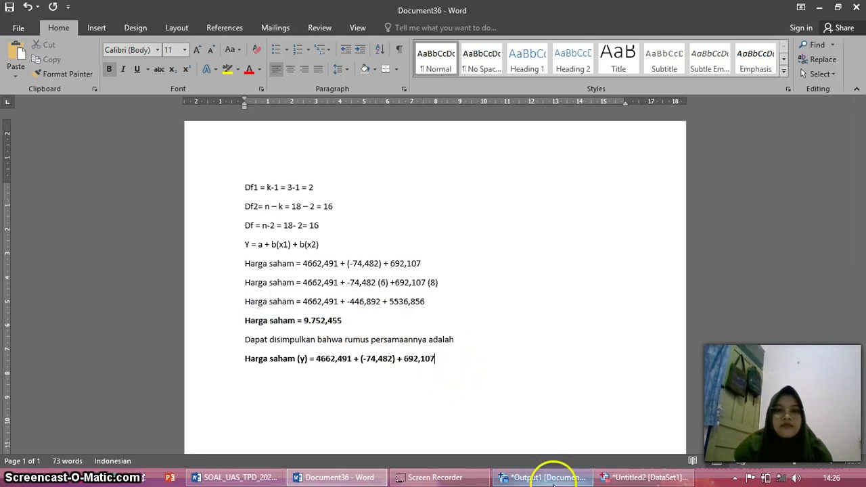
Switch to the SPSS output viewer to review the regression's Model Summary, ANOVA and Coefficients tables.
{"action": "left_click", "coordinate": [553, 477]}
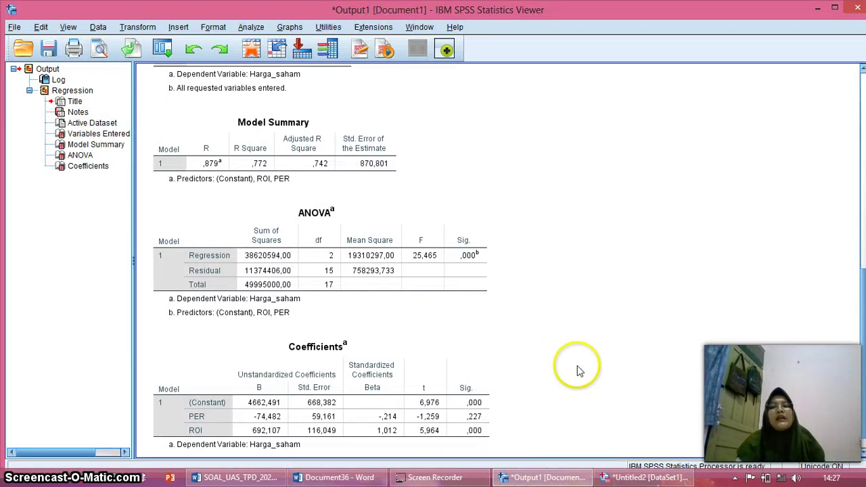